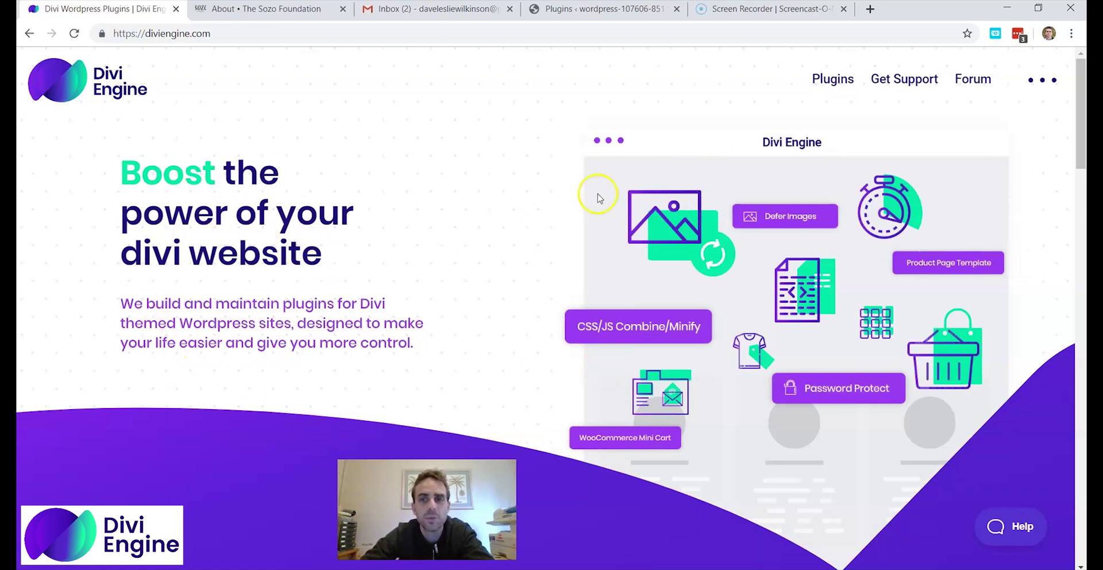
Step: Open the Divi Nitro product page and add the Unlimited £50 licence to the cart
left_click(842, 84)
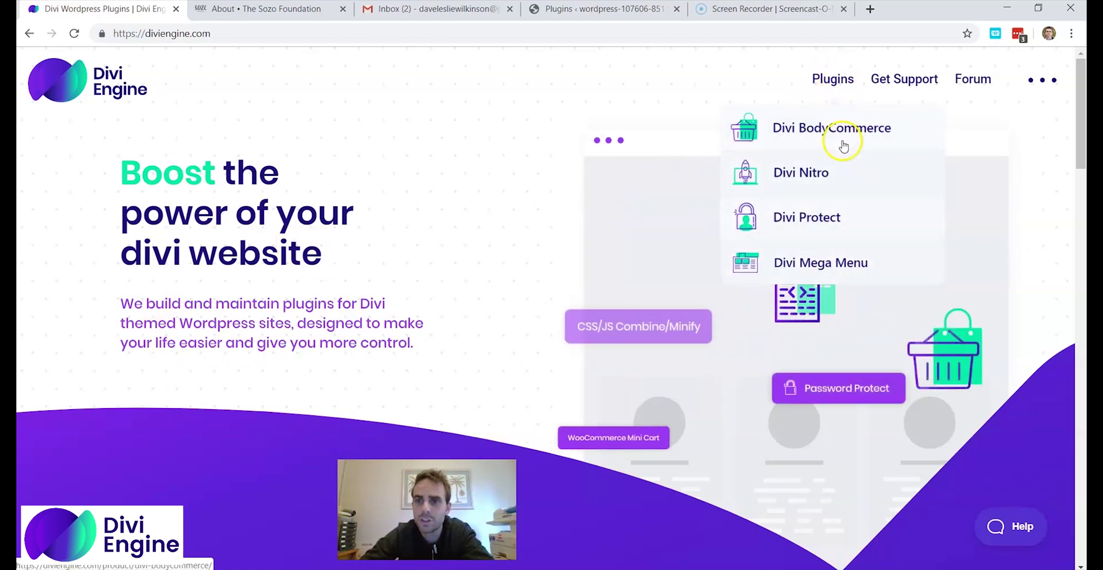
left_click(825, 174)
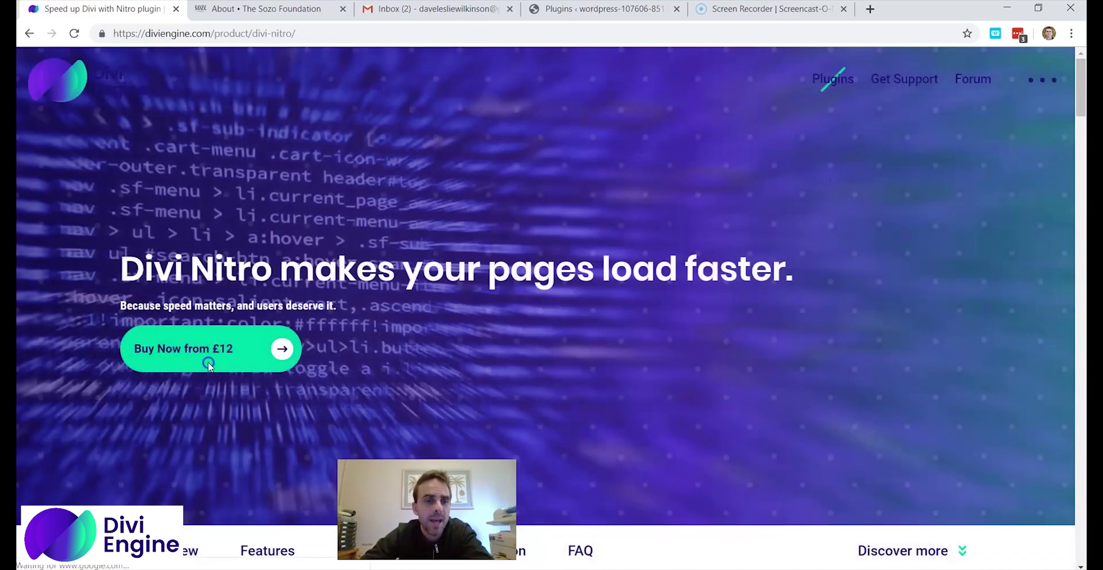
left_click(209, 366)
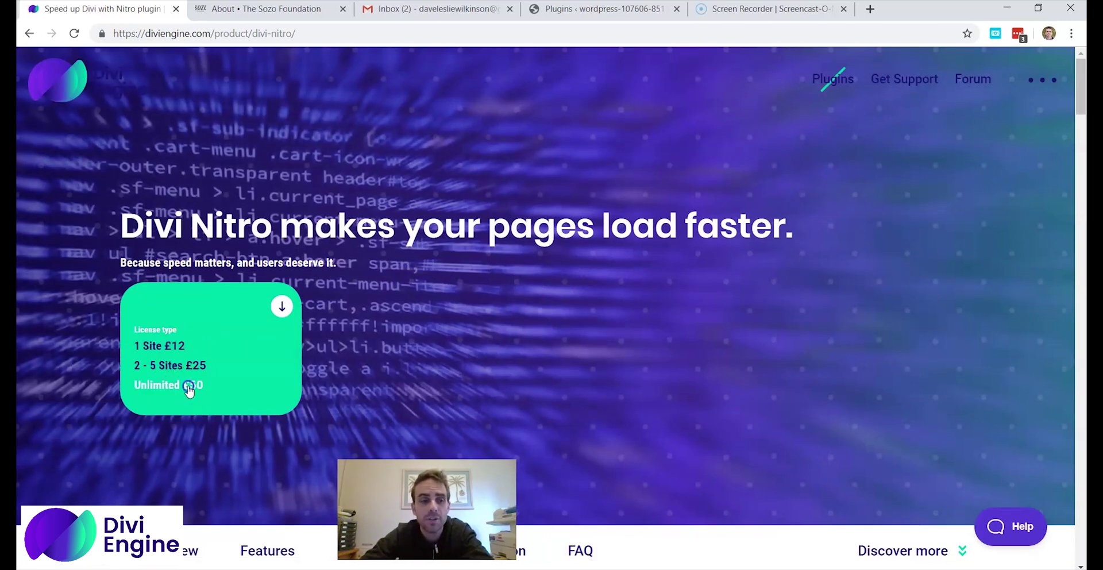
left_click(189, 390)
left_click(205, 402)
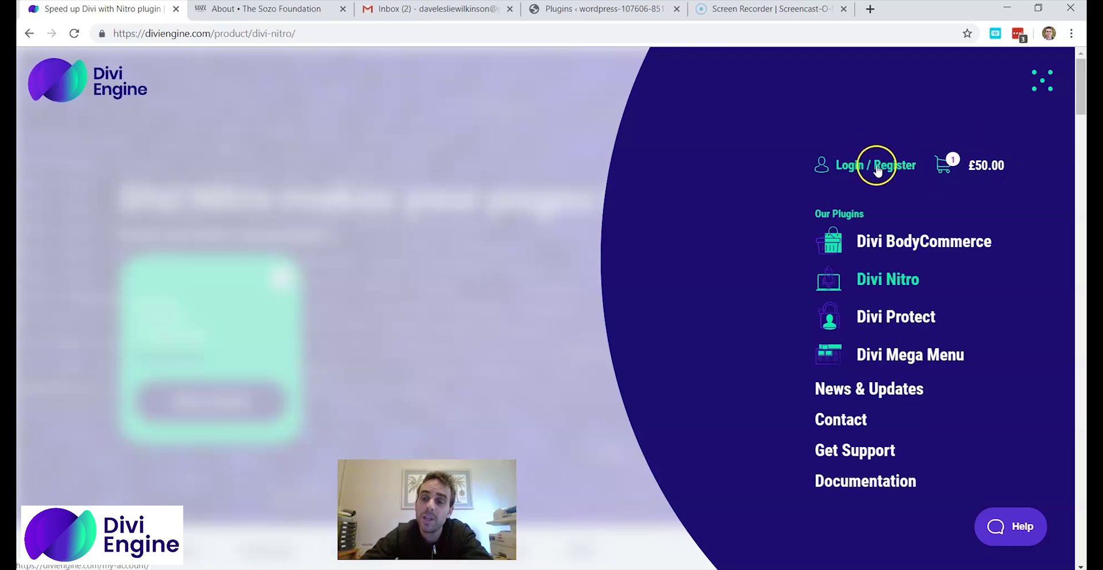
Step: Visit the account page on the Divi Engine site, and open the shopping cart
left_click(862, 166)
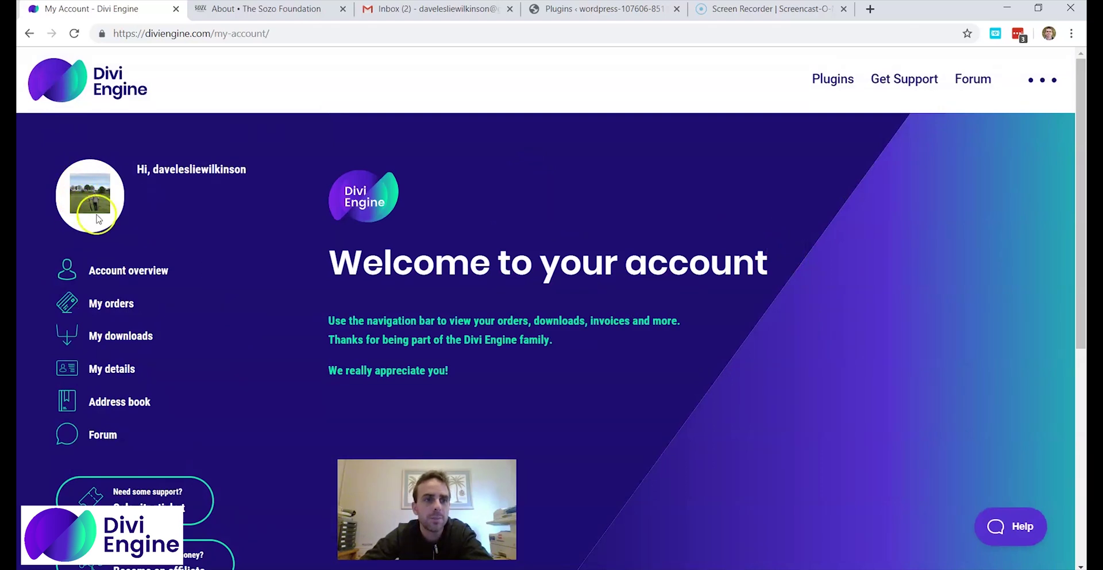
left_click(1034, 87)
left_click(944, 165)
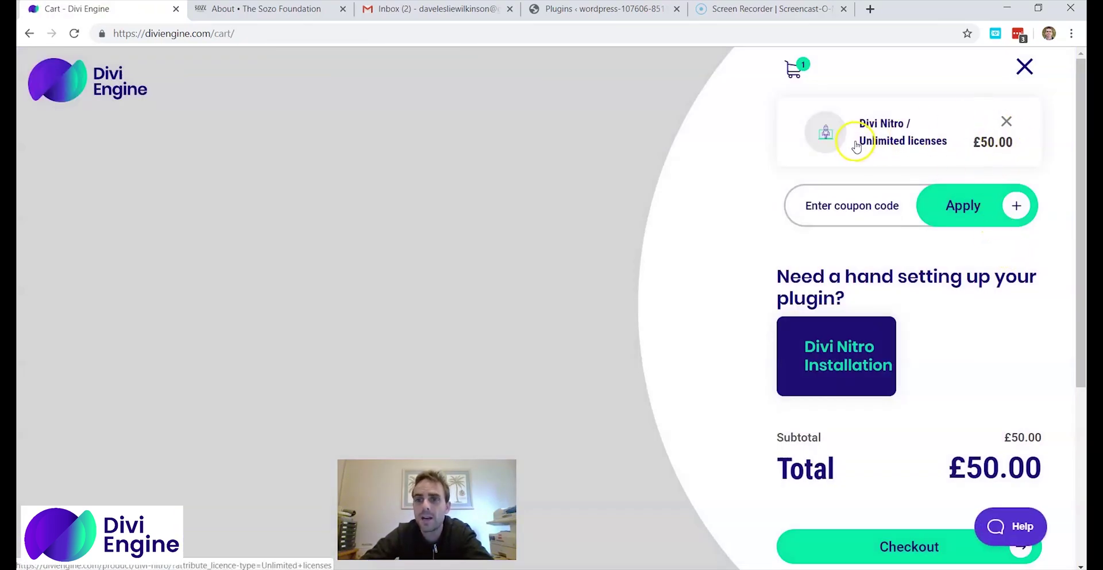
Step: Proceed to checkout from the cart and review the contact, billing and payment sections
scroll(954, 367, "down", 3)
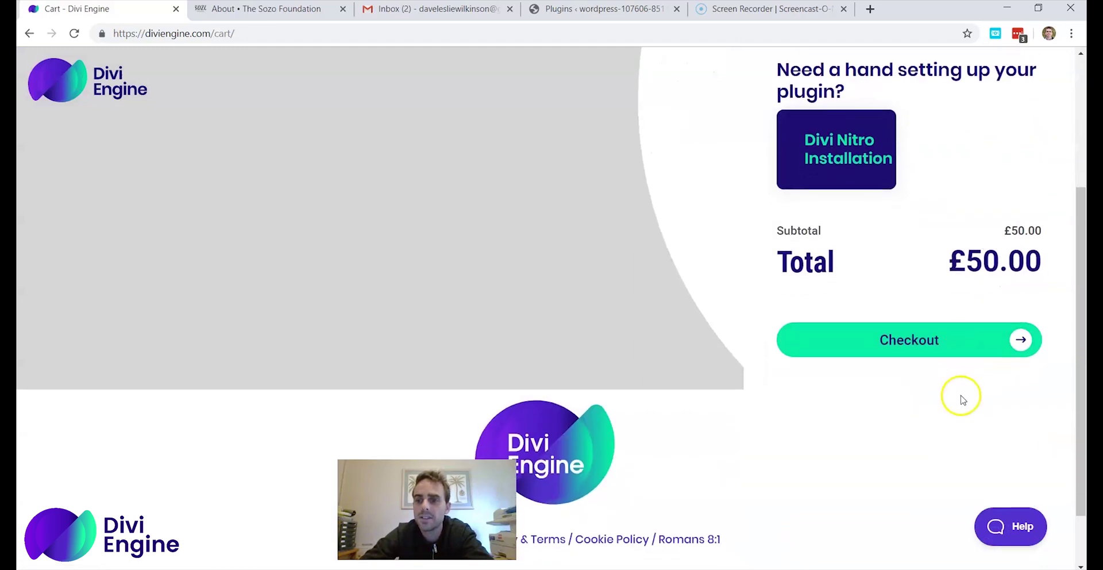
left_click(947, 344)
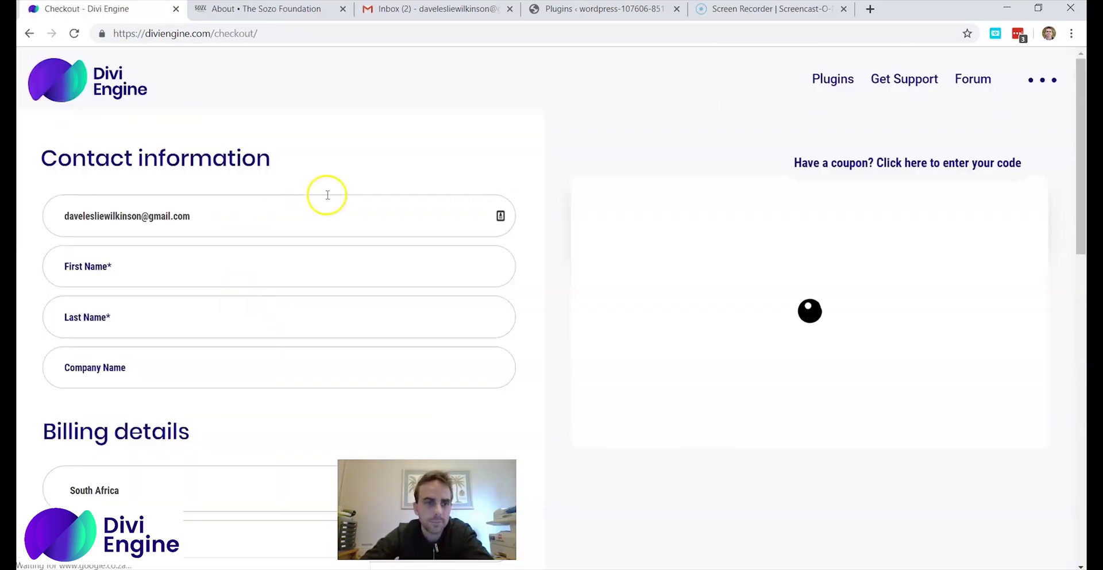
scroll(327, 347, "down", 5)
scroll(328, 374, "up", 6)
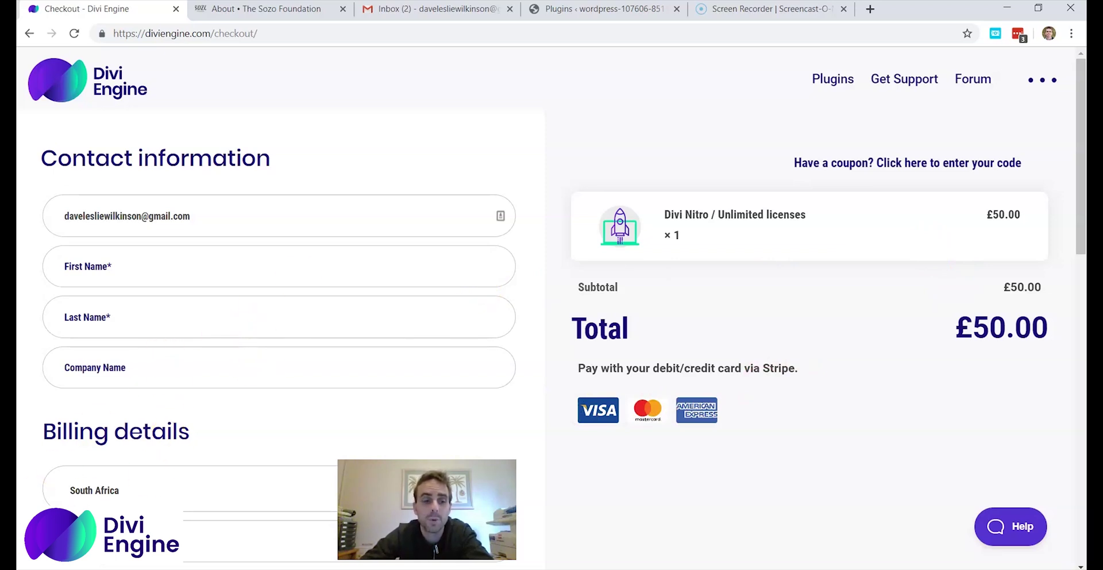
Step: Switch to Gmail, open the "Welcome to Divi Engine!" email and read through its Certificate of Gratitude
key("ctrl+3")
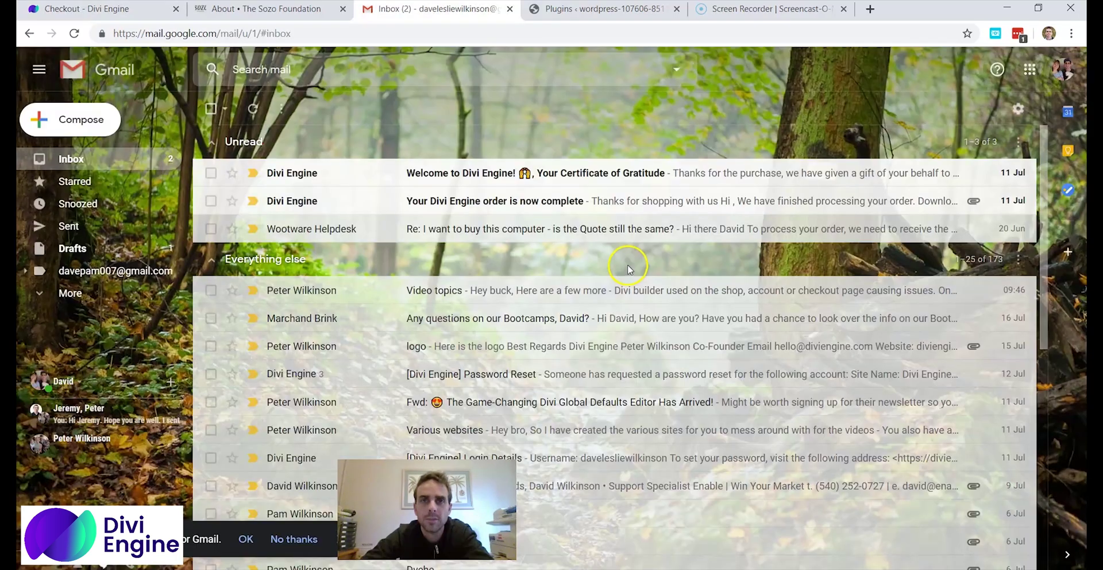
left_click(733, 175)
scroll(727, 331, "down", 5)
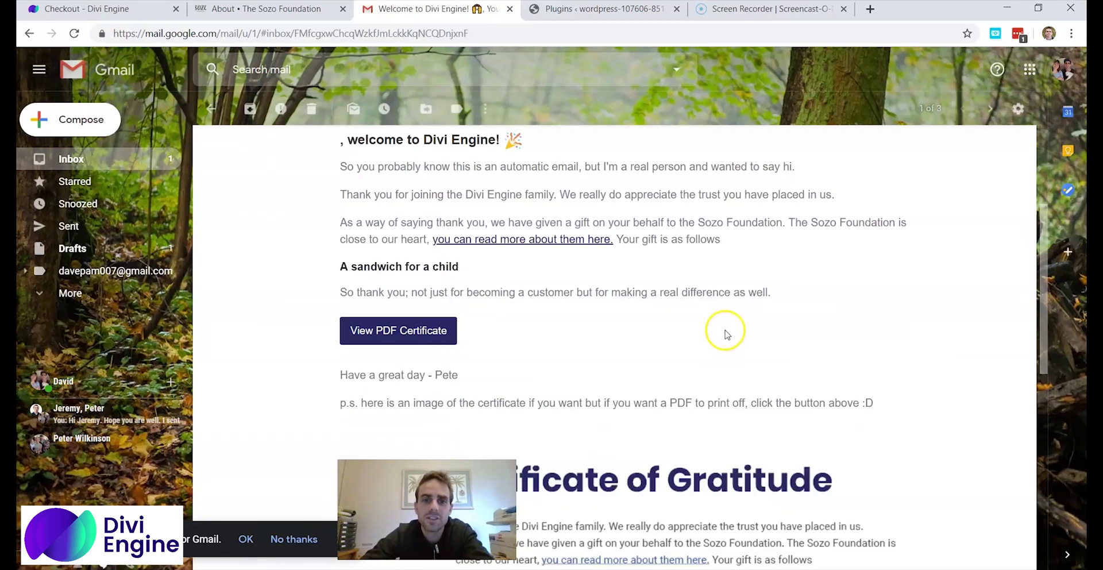
scroll(719, 333, "down", 3)
scroll(712, 328, "down", 8)
scroll(750, 329, "up", 2)
scroll(750, 329, "up", 4)
scroll(704, 311, "down", 2)
scroll(703, 308, "down", 2)
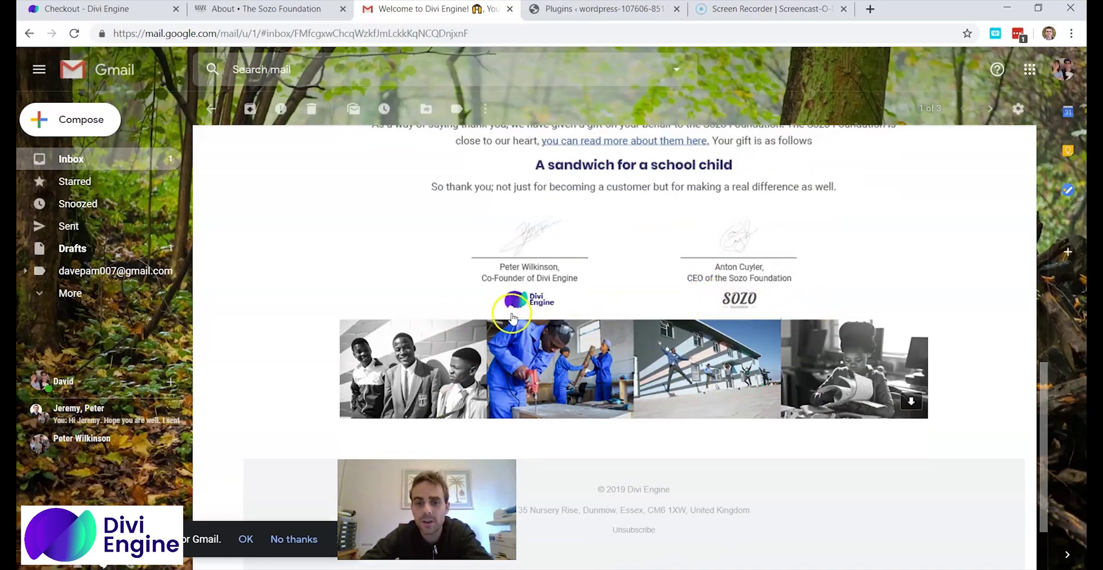
scroll(582, 316, "up", 2)
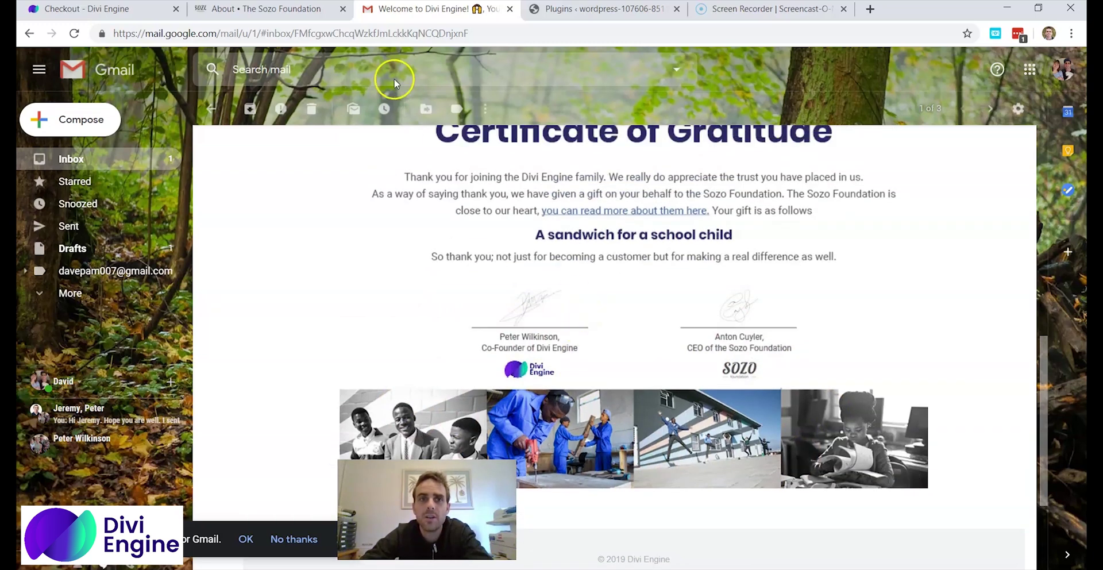
Step: Examine the Sozo Foundation's About page, covering who they are, what they do and their focus areas
left_click(272, 9)
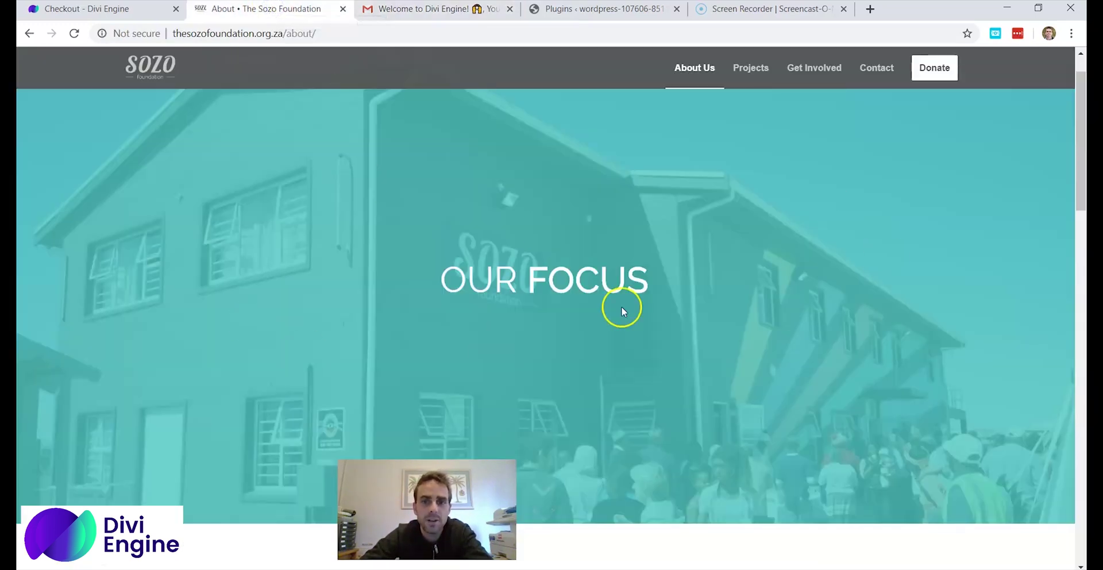
scroll(509, 313, "down", 8)
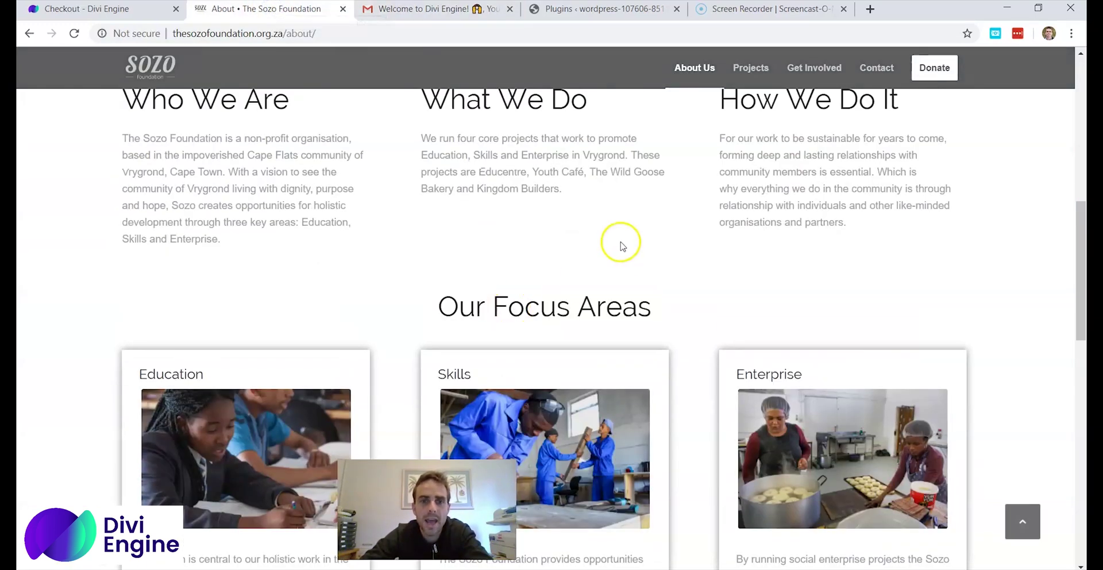
scroll(615, 242, "up", 1)
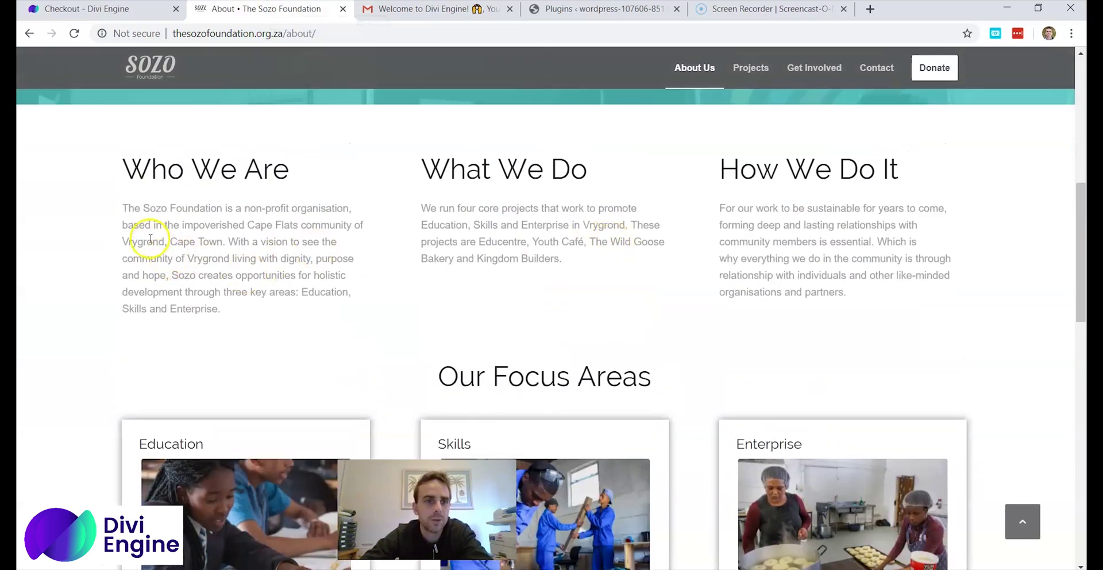
left_click_drag(121, 243, 185, 244)
left_click(201, 244)
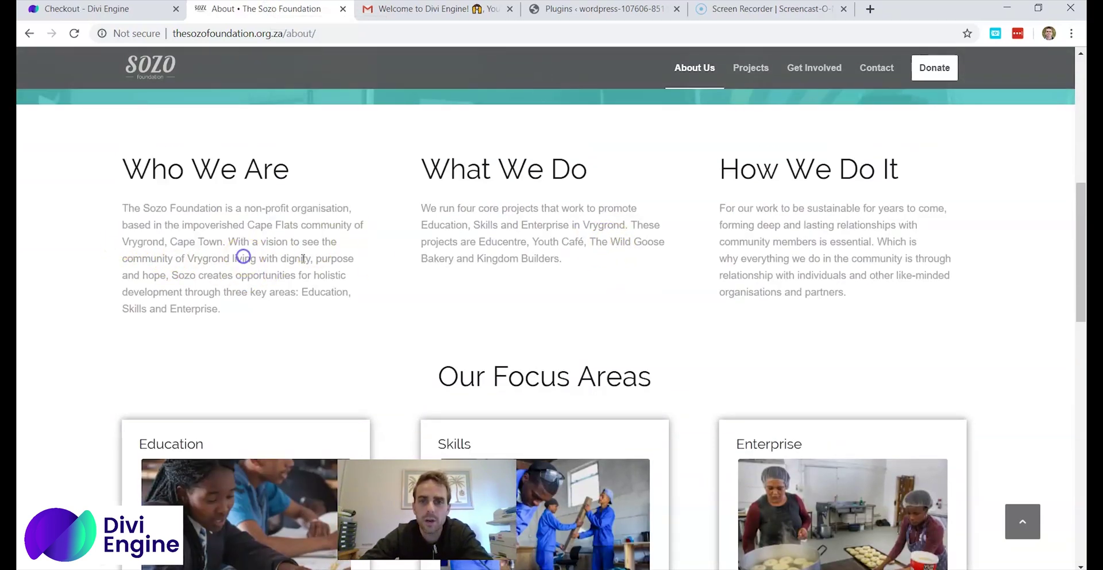
left_click_drag(422, 229, 468, 236)
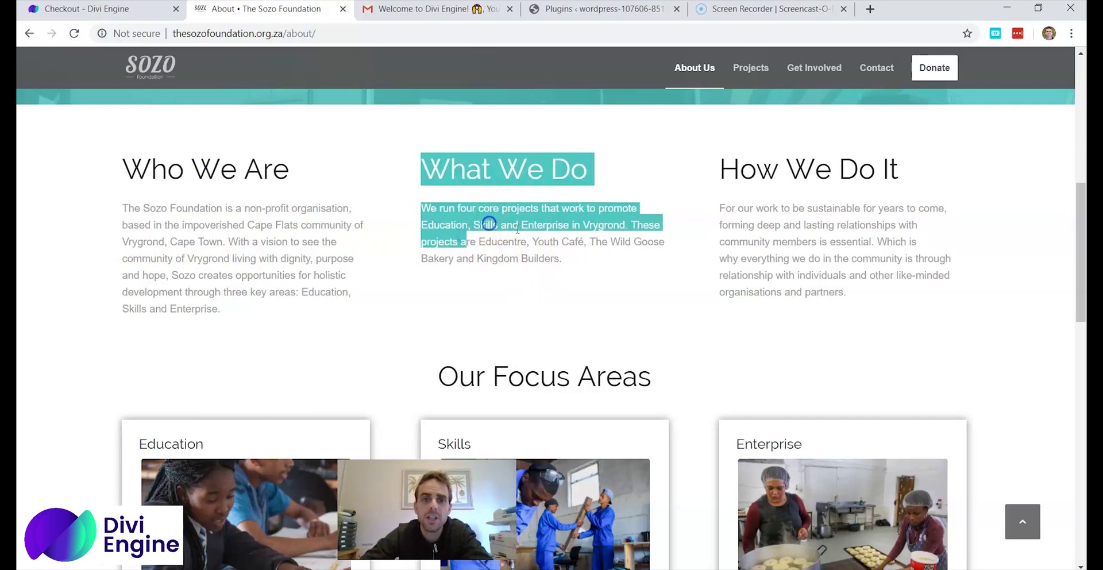
left_click(769, 240)
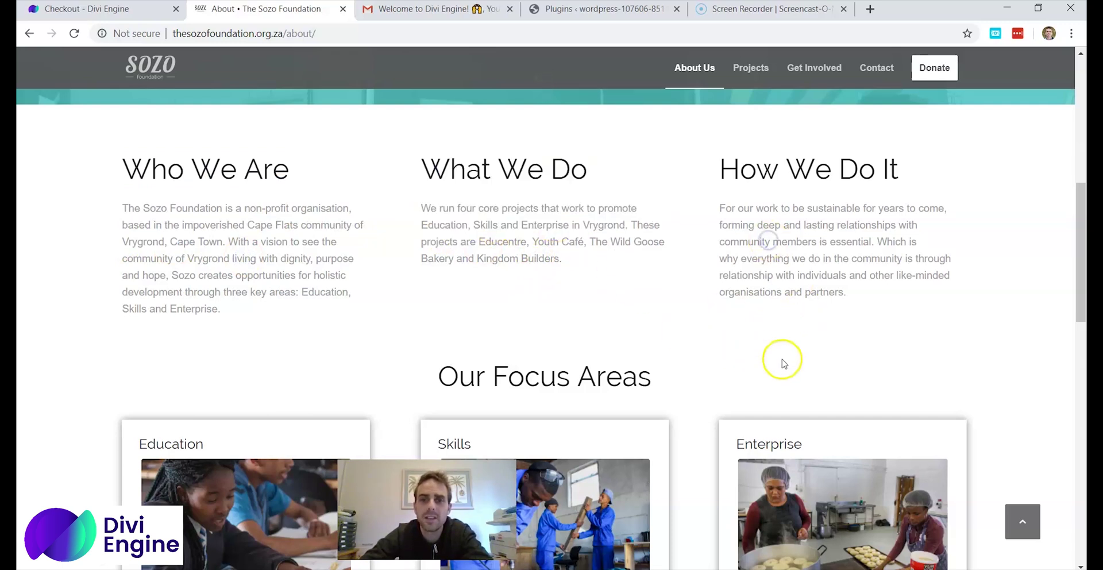
scroll(791, 367, "down", 3)
scroll(532, 325, "down", 6)
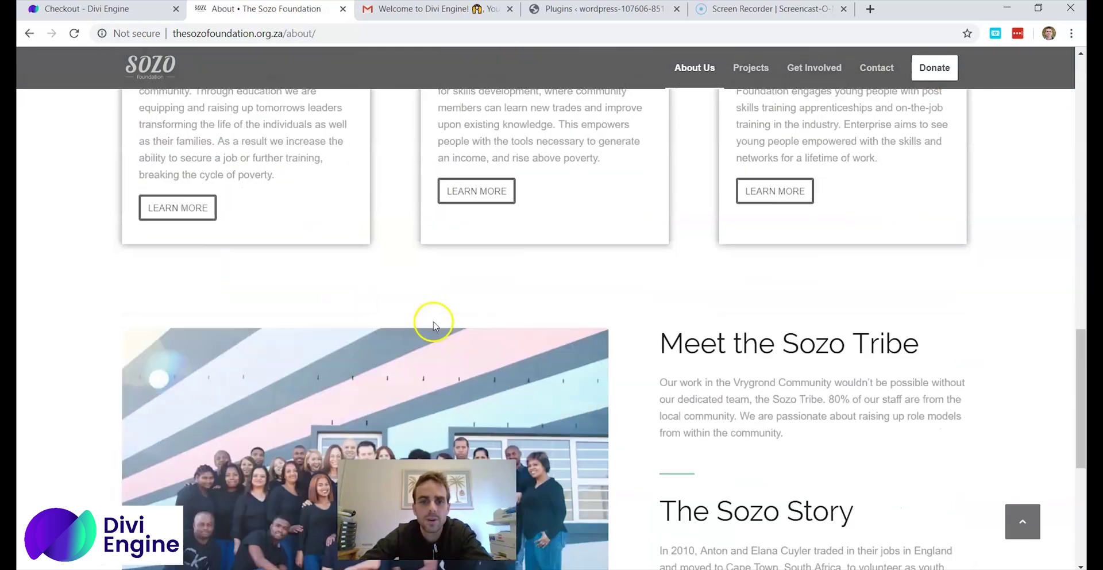
scroll(539, 300, "up", 4)
scroll(333, 253, "up", 3)
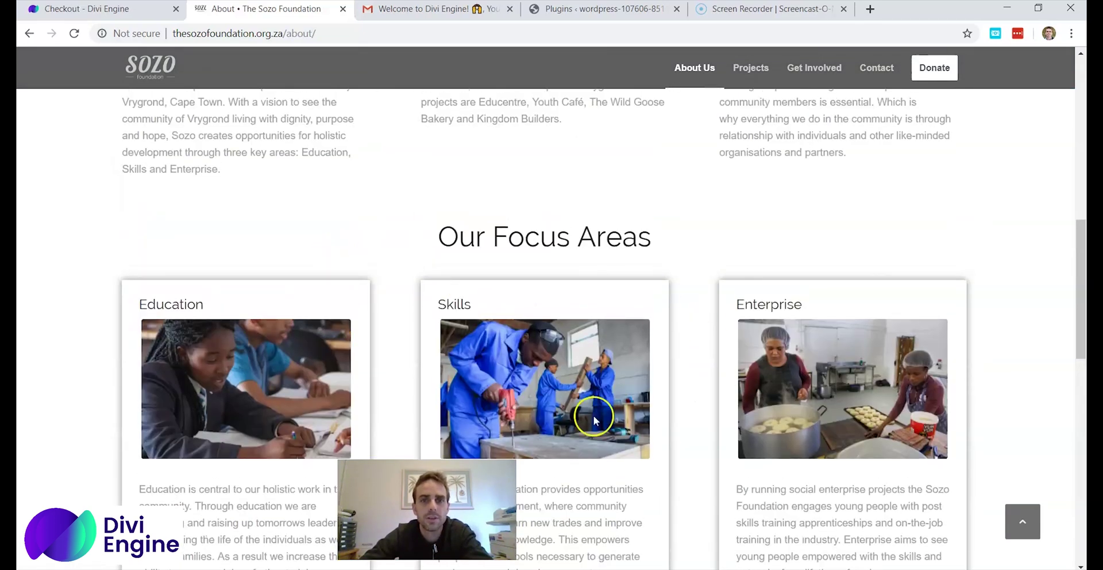
Step: Return to the Certificate of Gratitude email in Gmail and review the gift it describes
left_click(352, 13)
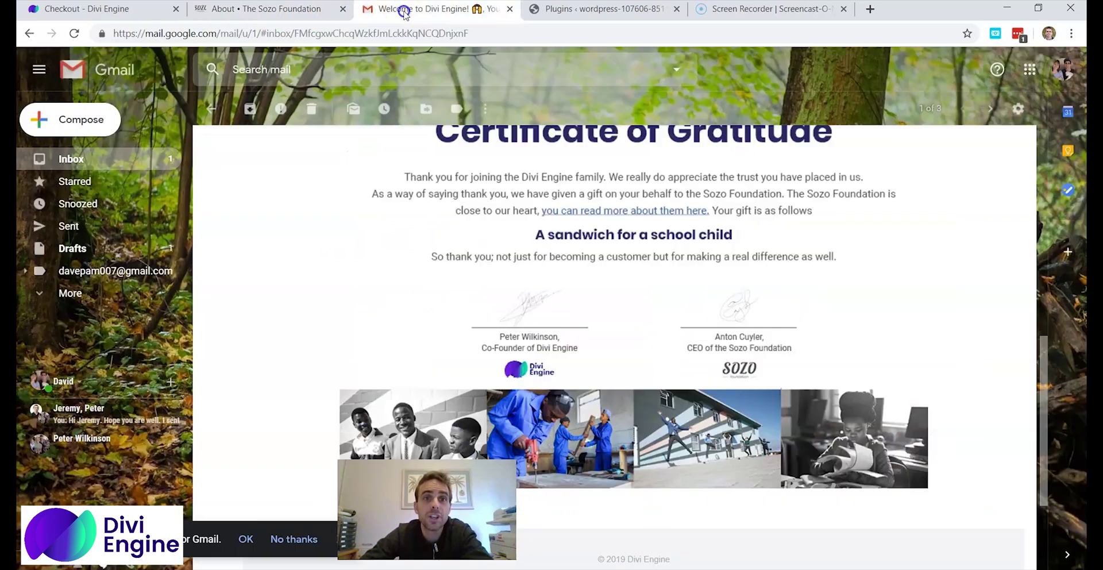
scroll(758, 279, "up", 2)
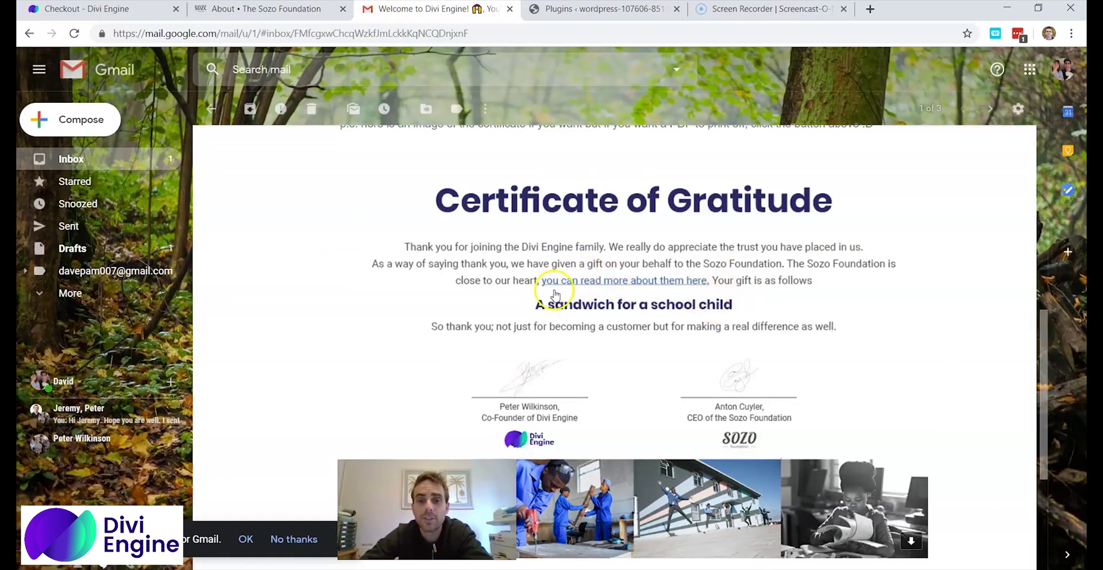
left_click_drag(525, 302, 623, 304)
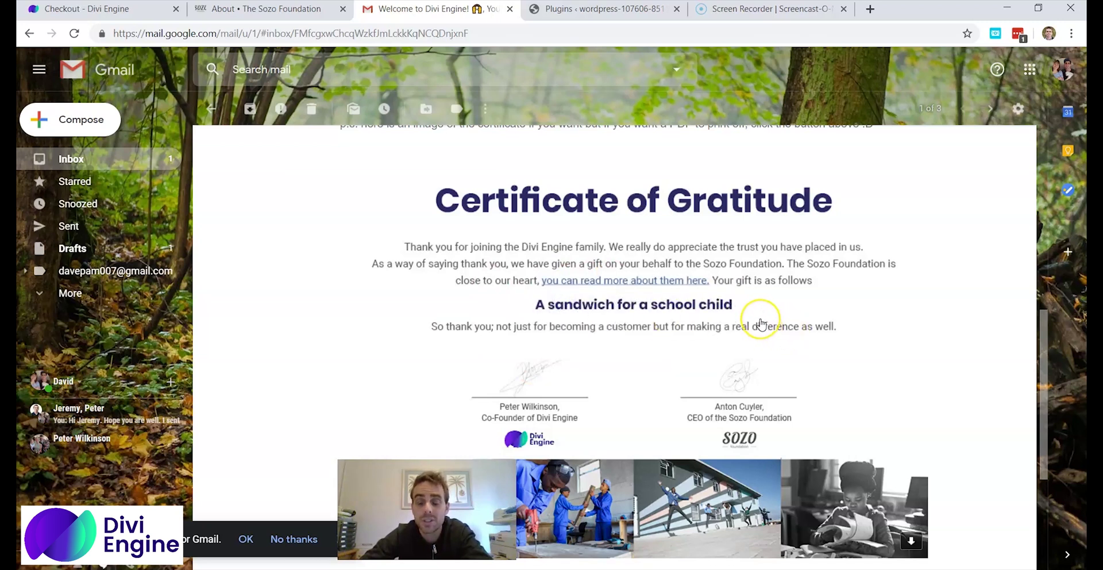
scroll(761, 324, "down", 4)
scroll(768, 325, "up", 1)
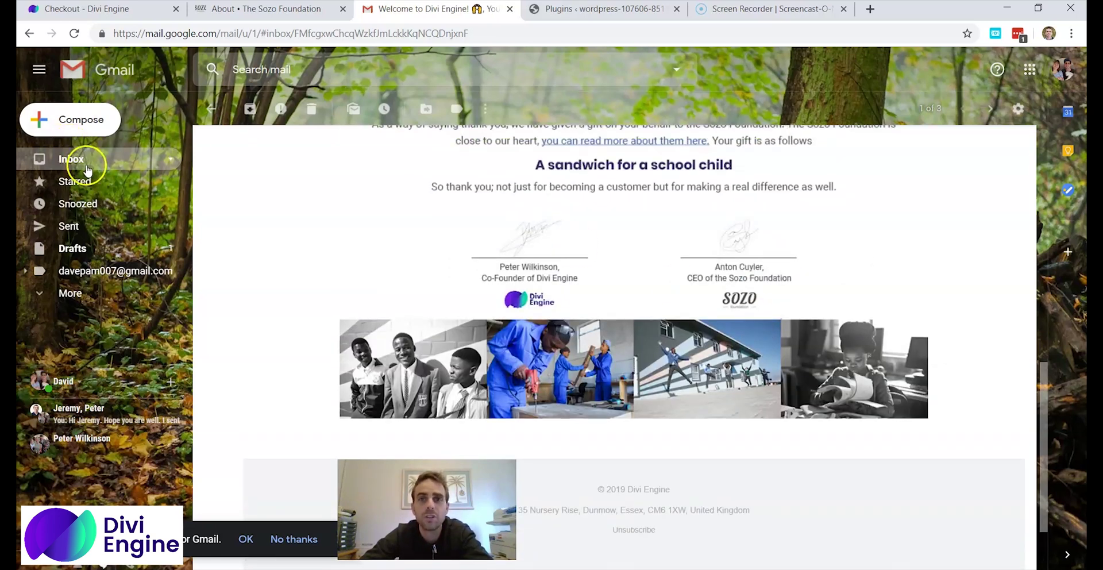
Step: Go back to the inbox and open the "Your Divi Engine order is now complete" email
left_click(91, 163)
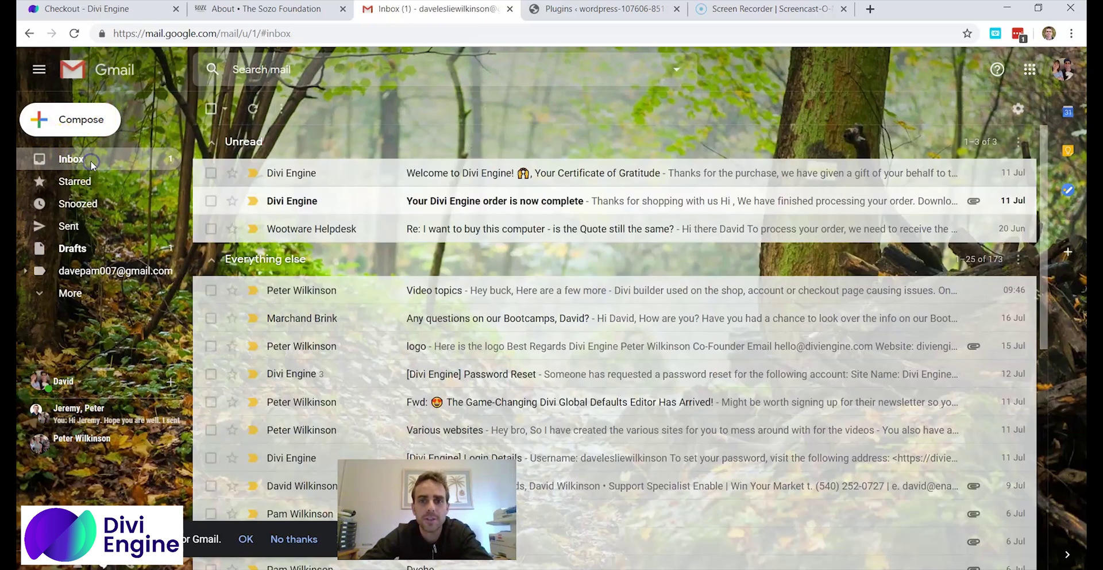
left_click(761, 202)
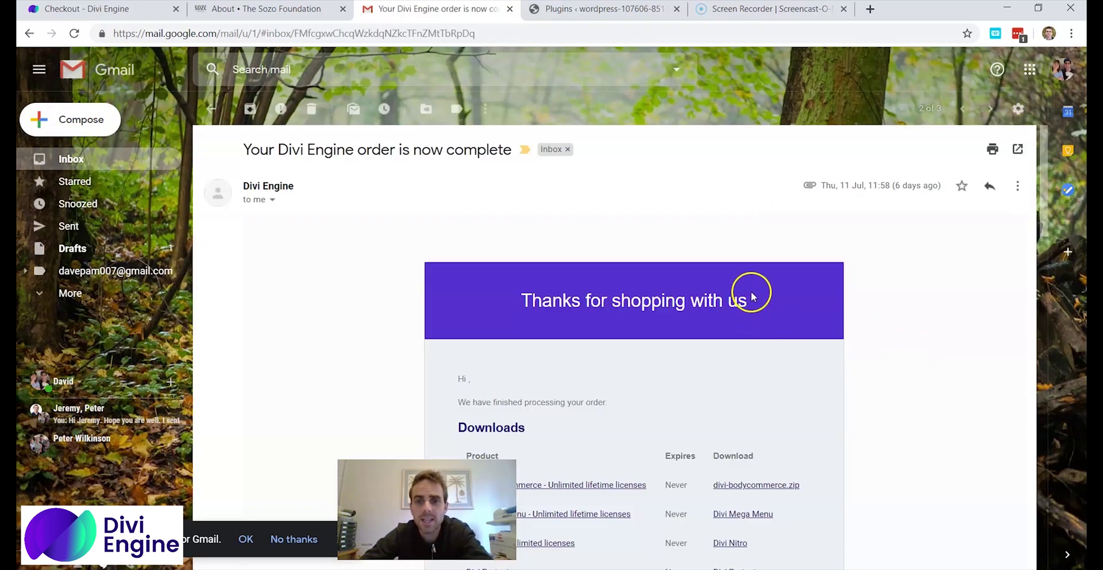
scroll(707, 276, "down", 2)
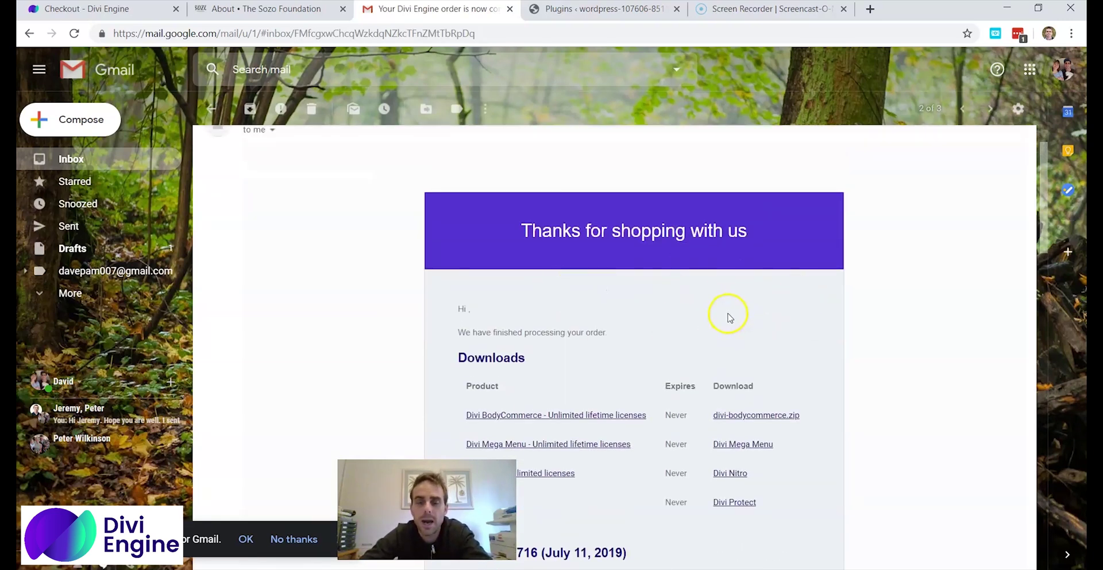
left_click_drag(522, 221, 783, 229)
left_click(869, 271)
Step: Review the Downloads section of the order email and download the Divi Nitro plugin
scroll(871, 276, "down", 2)
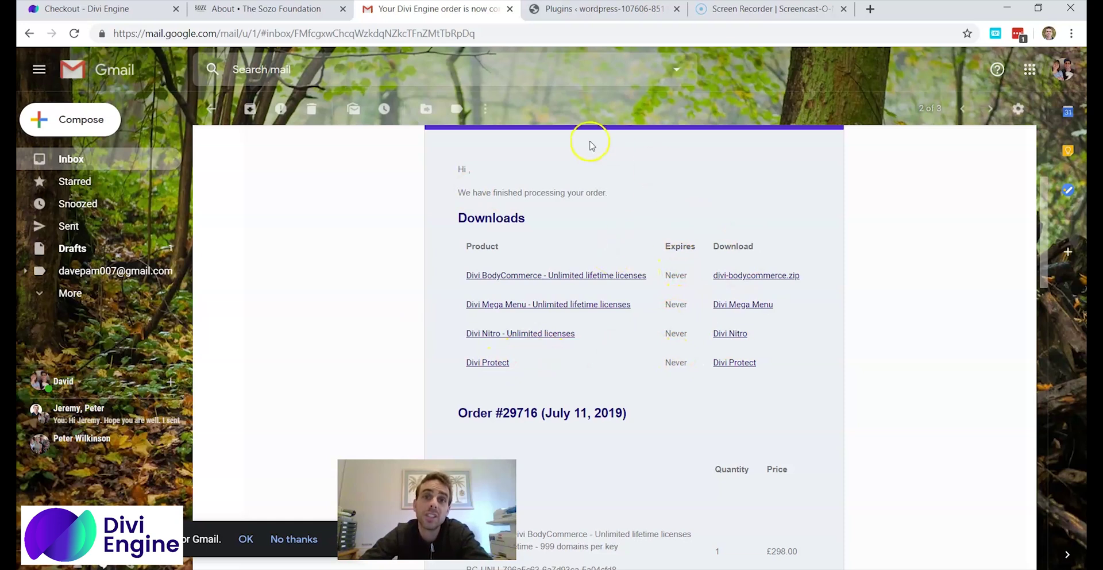
scroll(876, 295, "up", 1)
scroll(879, 297, "down", 1)
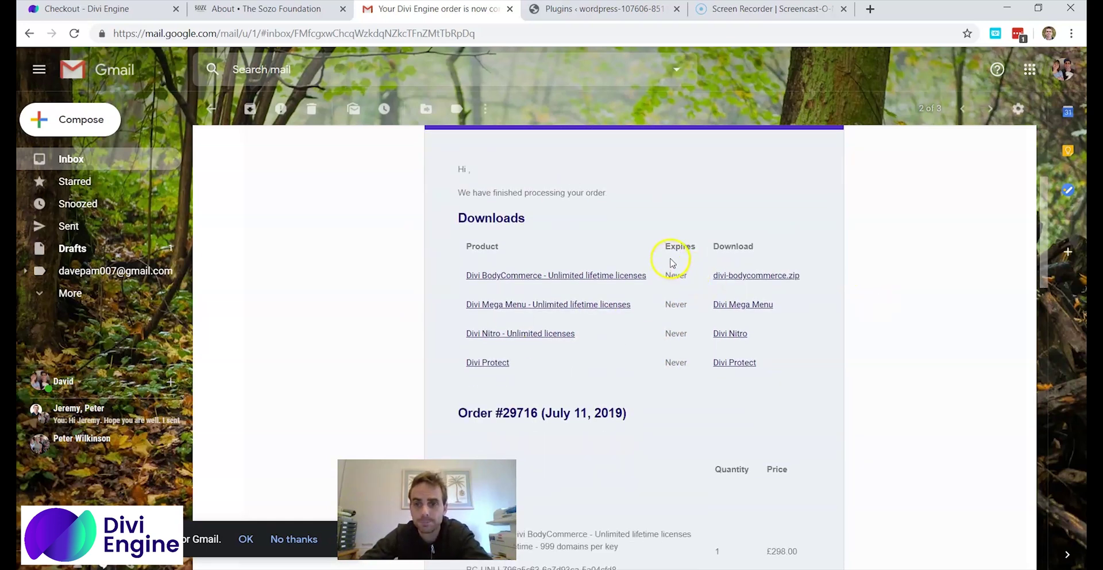
scroll(546, 302, "up", 1)
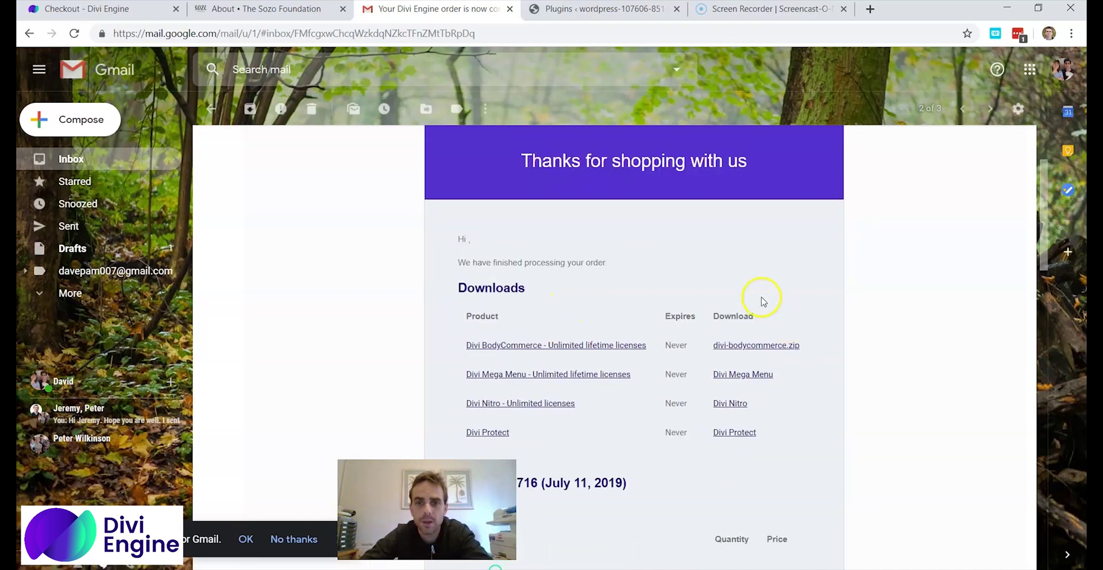
left_click(735, 406)
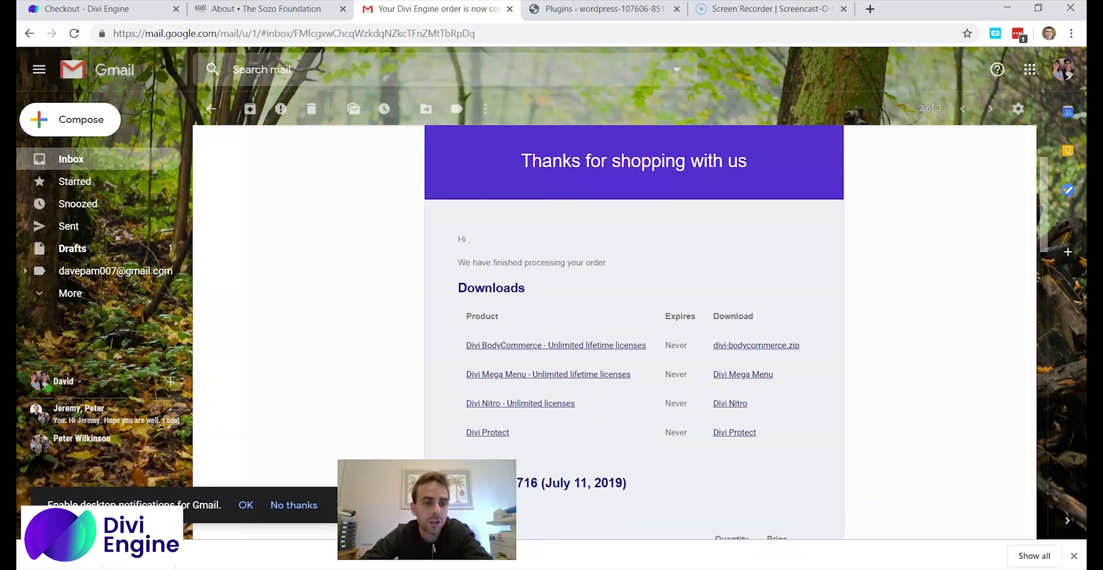
Step: Switch to the WordPress admin's Plugins page and open the form for uploading a new plugin as a .zip file
left_click(572, 8)
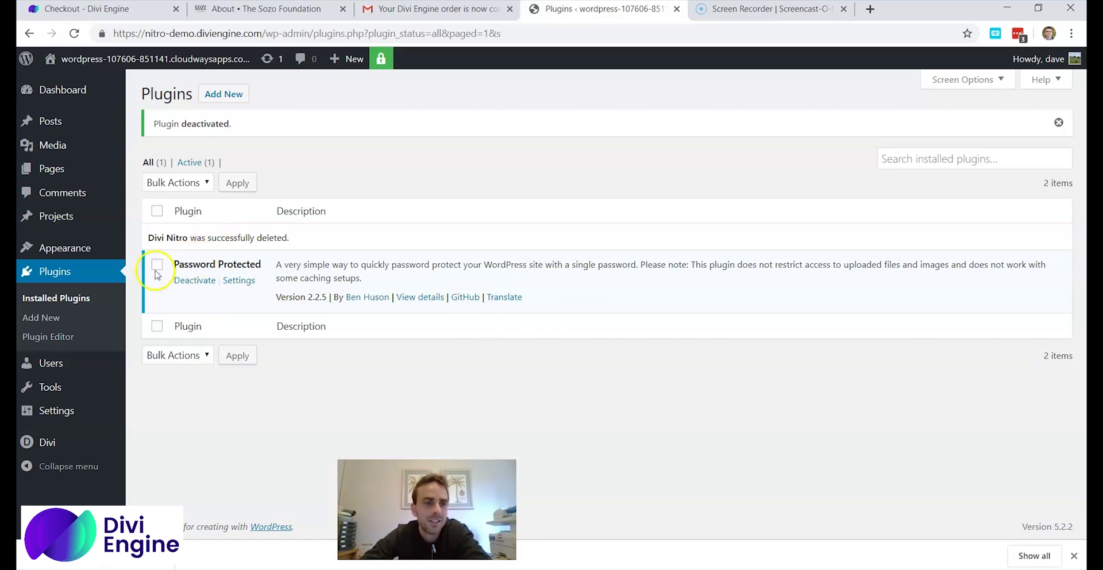
left_click(223, 96)
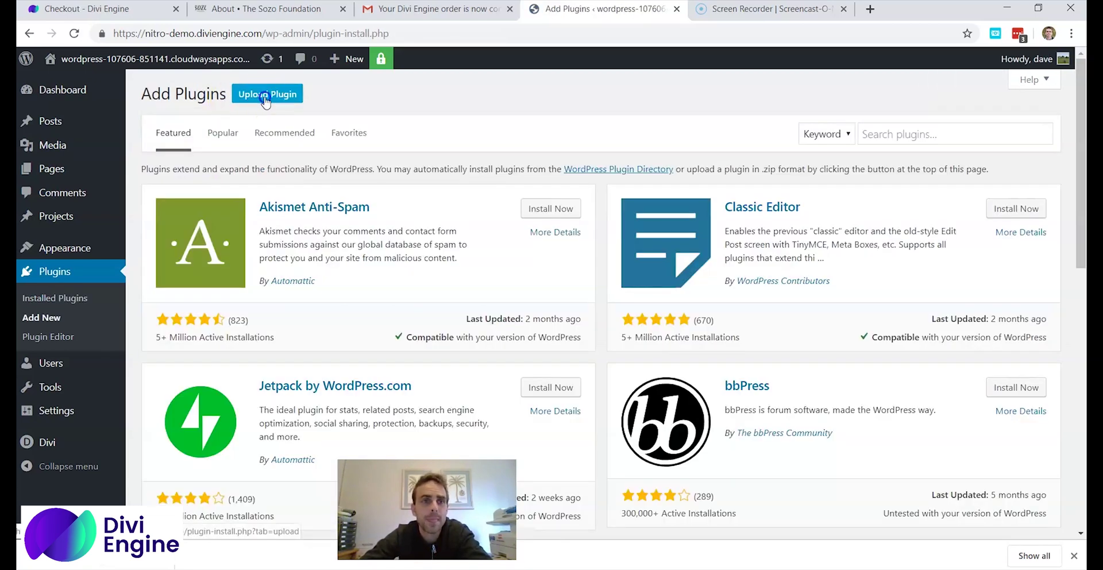
left_click(265, 99)
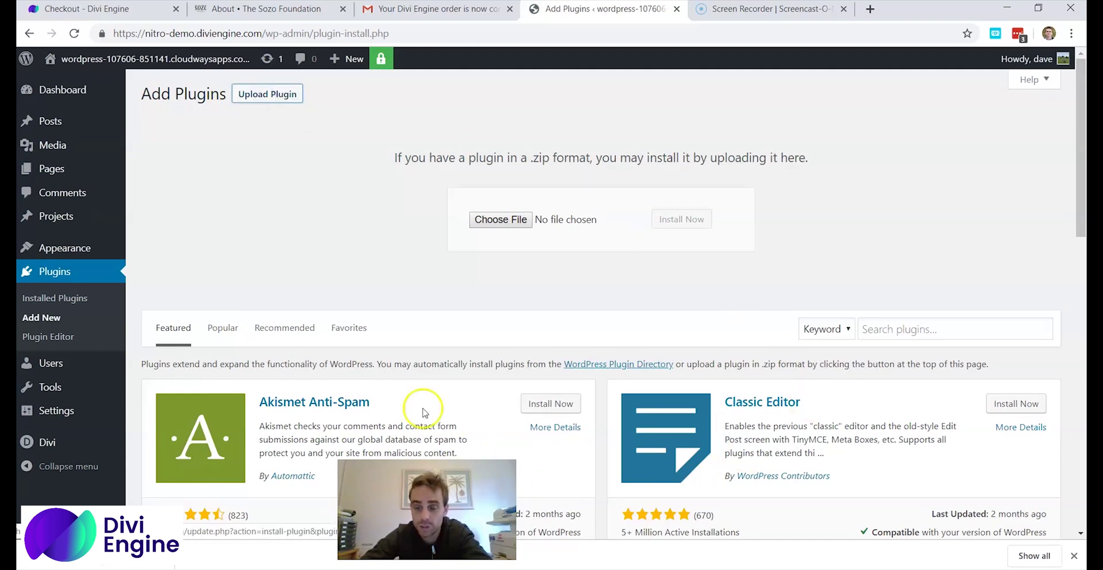
Step: Choose divi-nitro.3.3.zip from the Downloads folder as the plugin upload, install it and activate the plugin
left_click(516, 224)
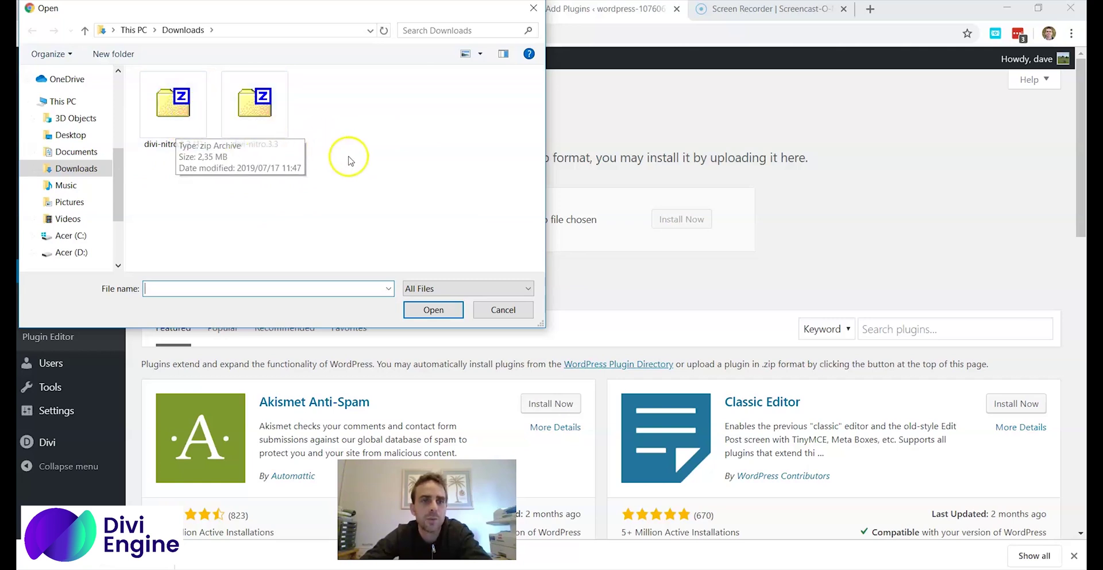
left_click(256, 124)
left_click(435, 310)
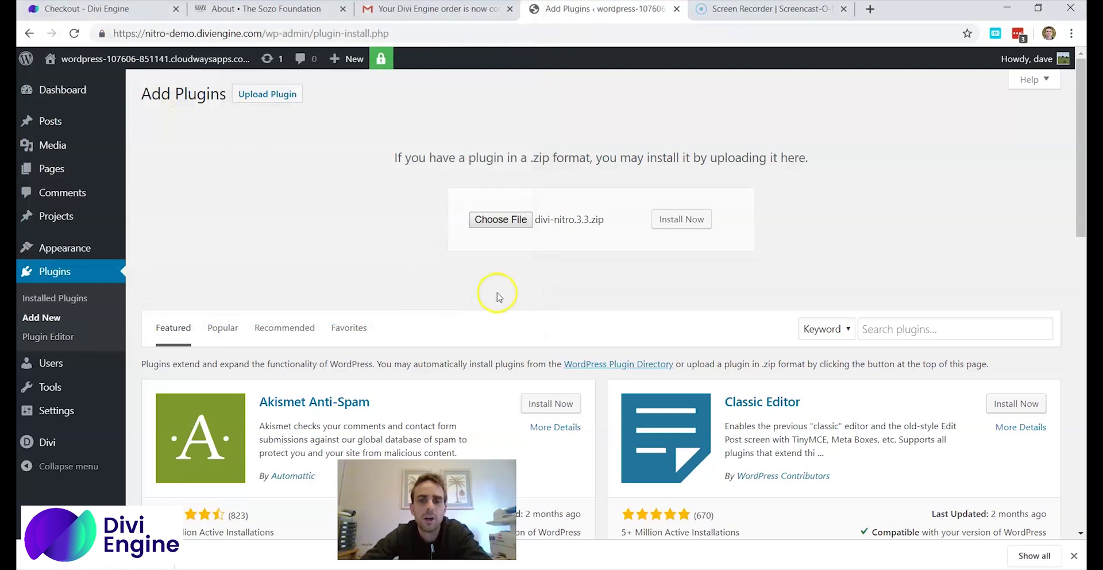
left_click(681, 225)
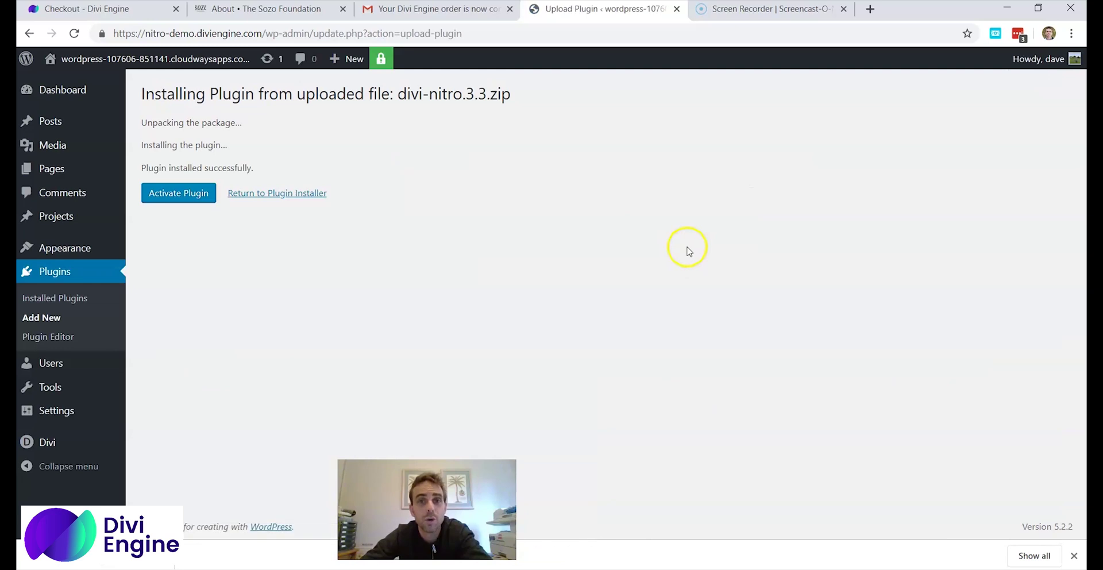
left_click(191, 193)
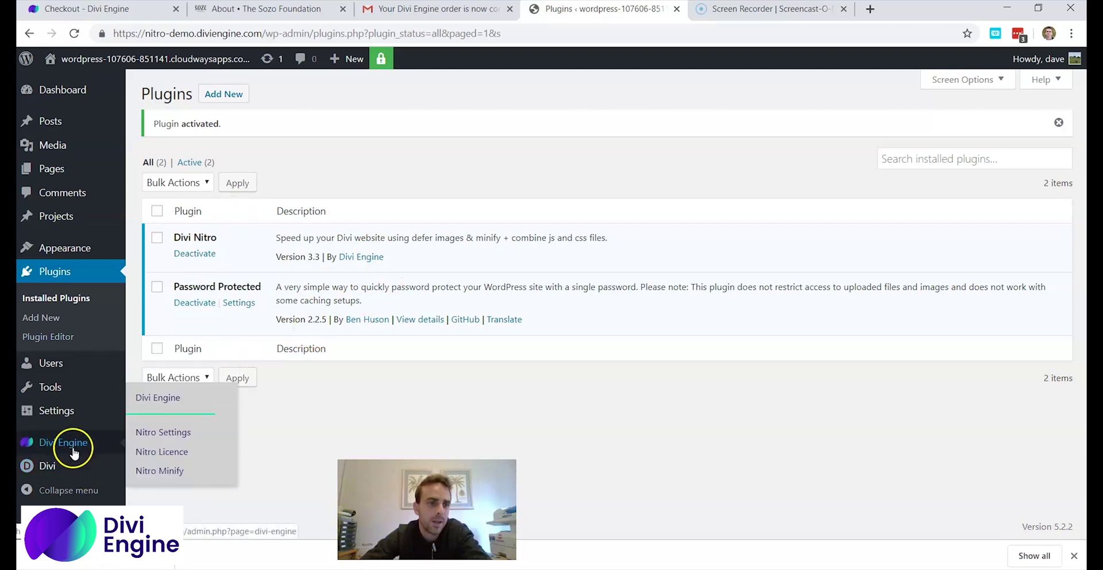
Step: View the Nitro Settings page, then open the Nitro Licence page and deactivate the existing license key
mouse_move(82, 447)
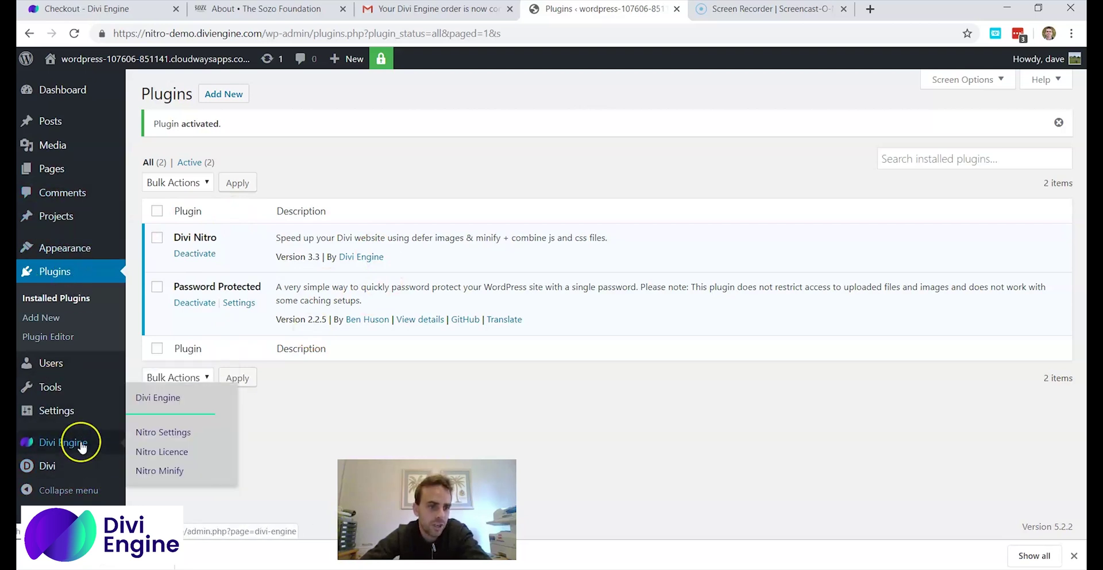
left_click(165, 435)
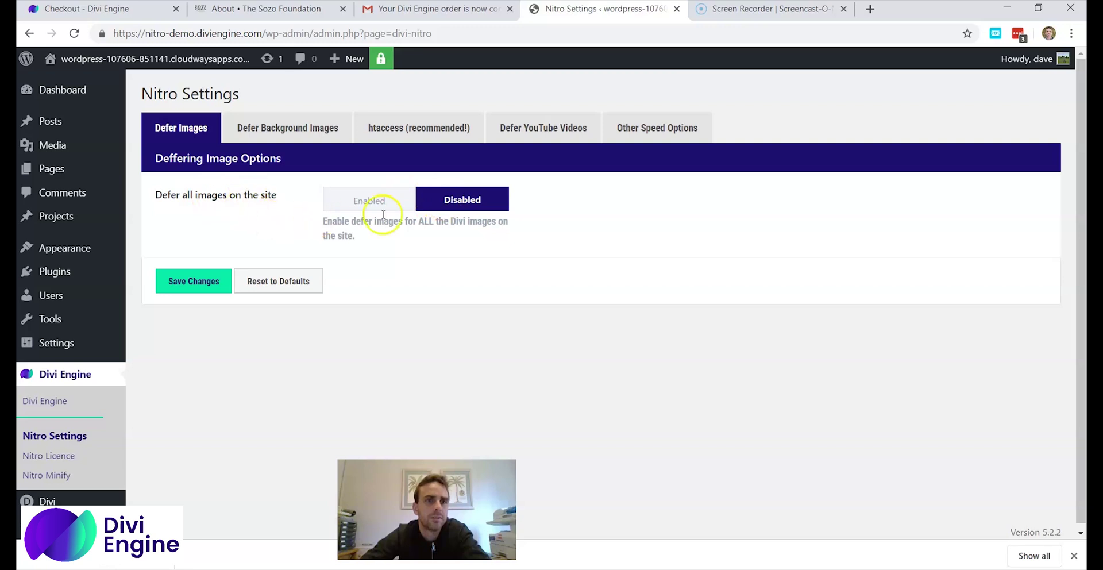
left_click(67, 456)
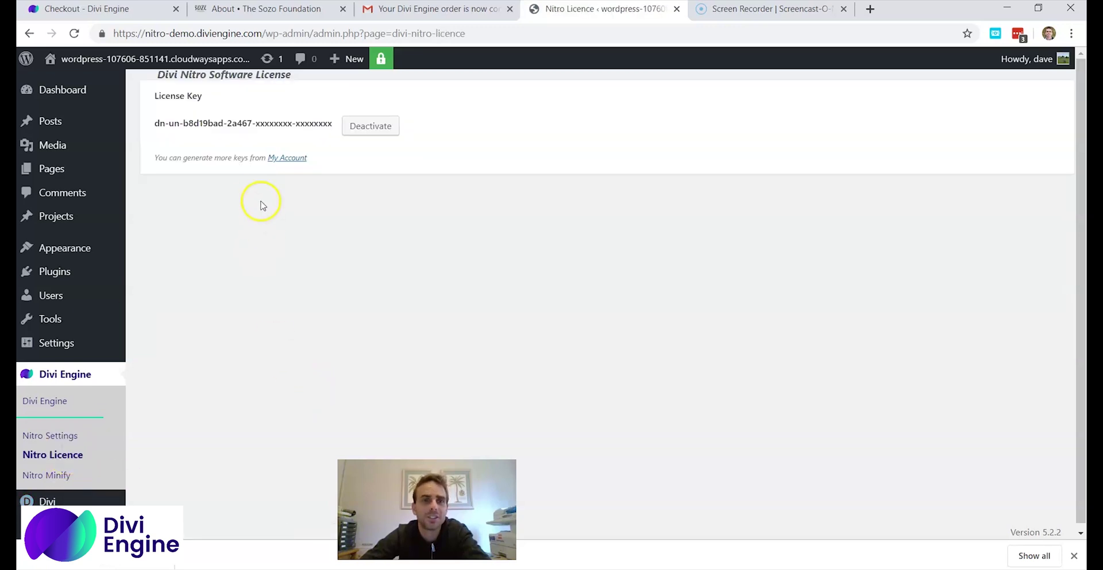
left_click(376, 125)
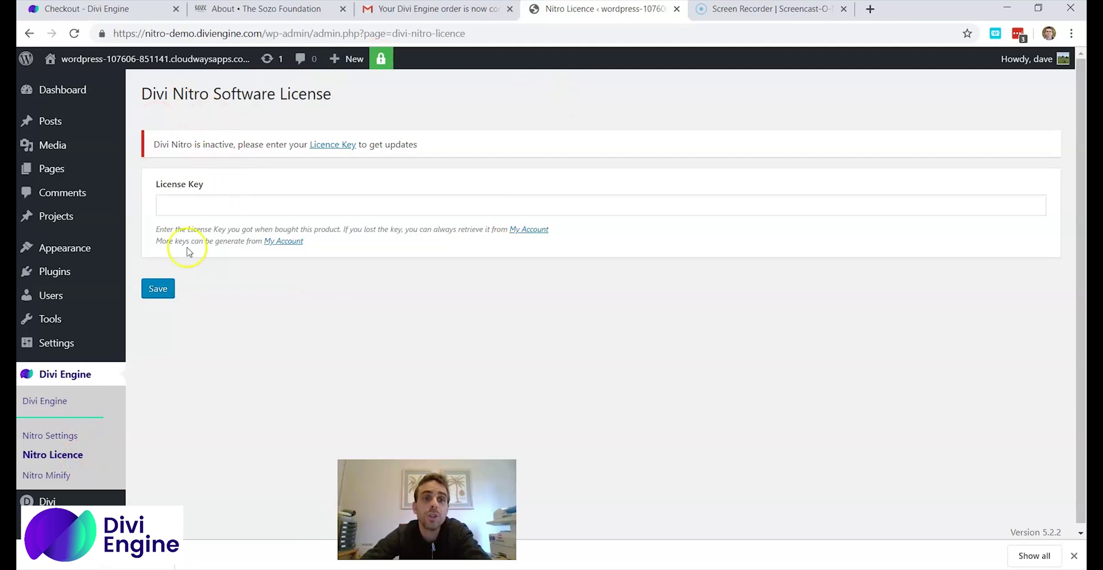
left_click(192, 207)
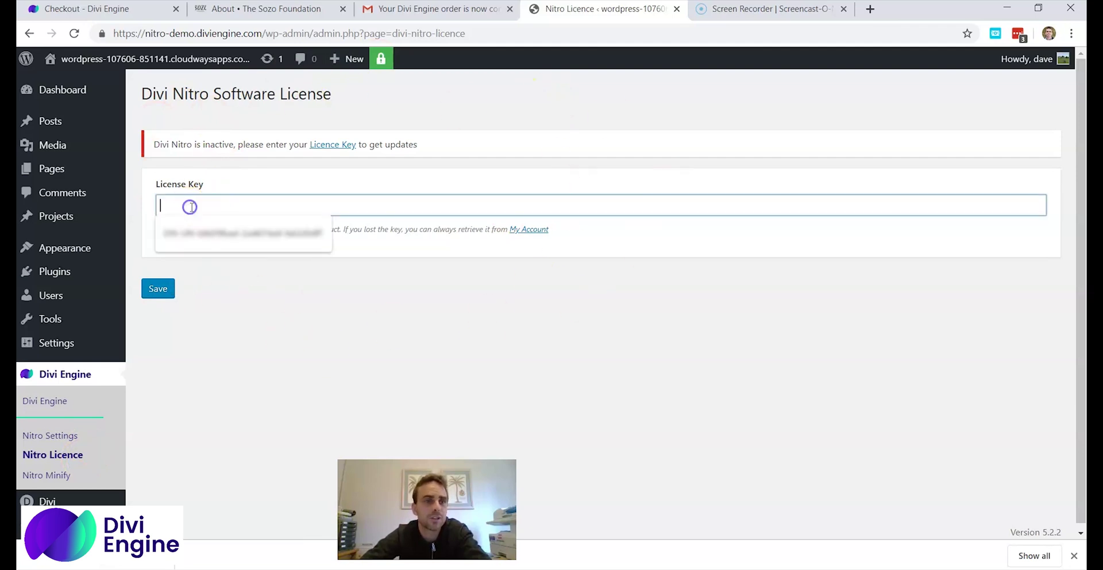
left_click(327, 321)
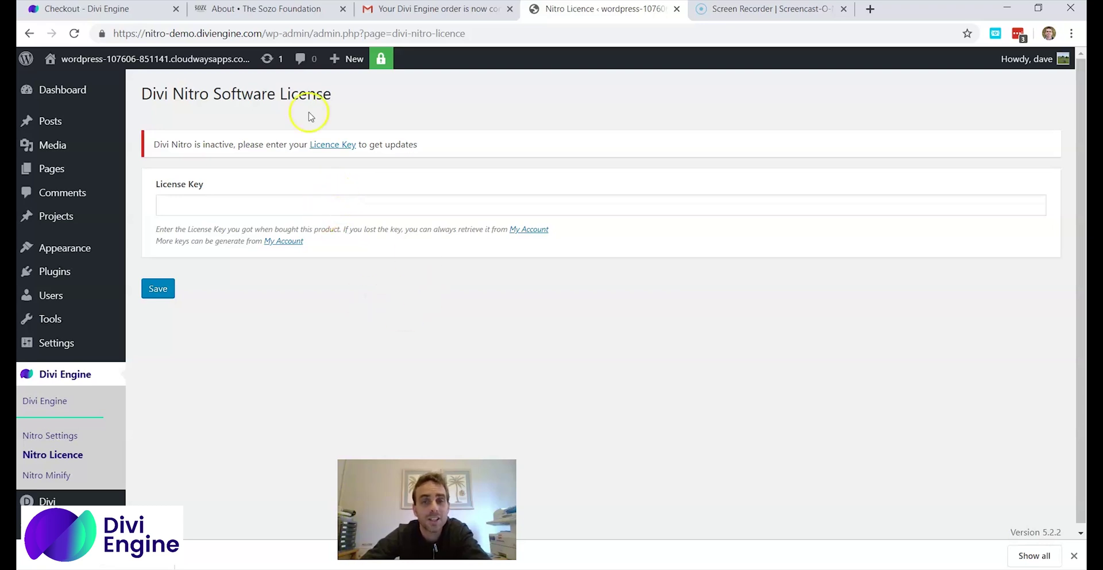
Step: Switch to the Divi Engine site, view the recent order in the account and open its licence management page
left_click(68, 9)
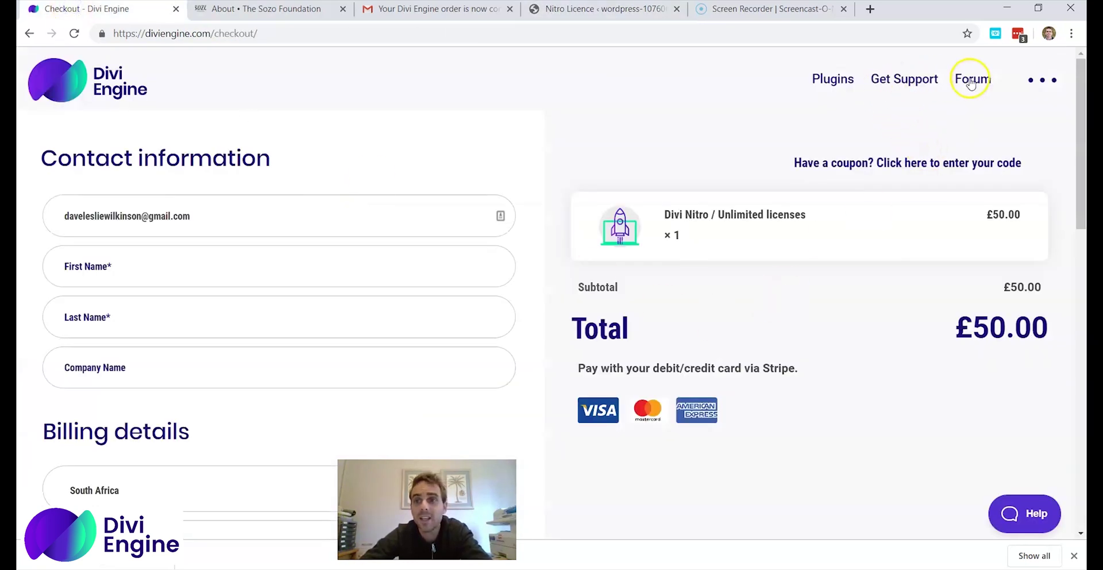
left_click(1041, 80)
left_click(868, 148)
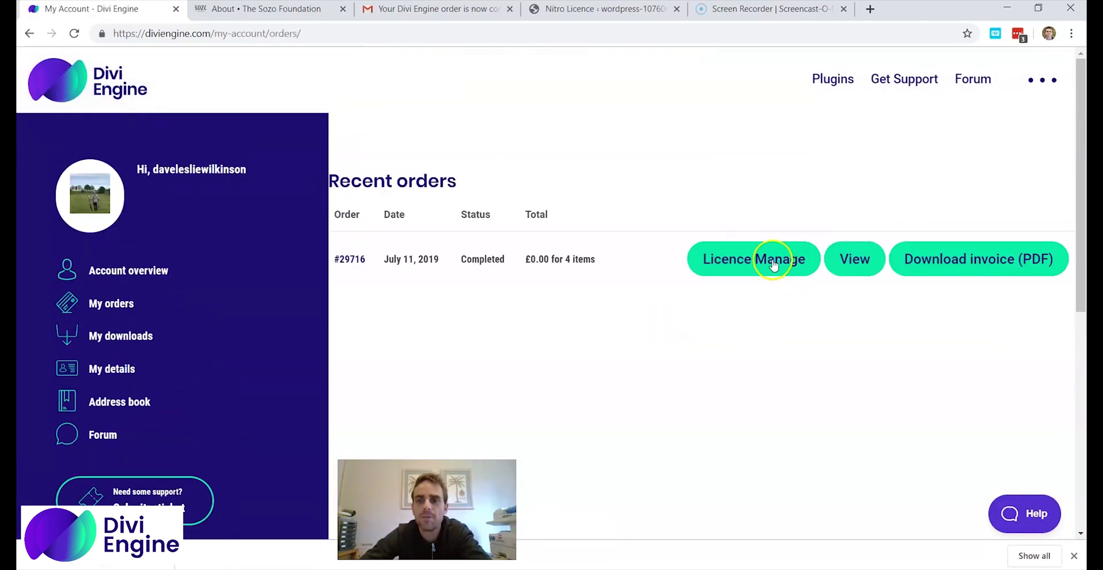
left_click(863, 269)
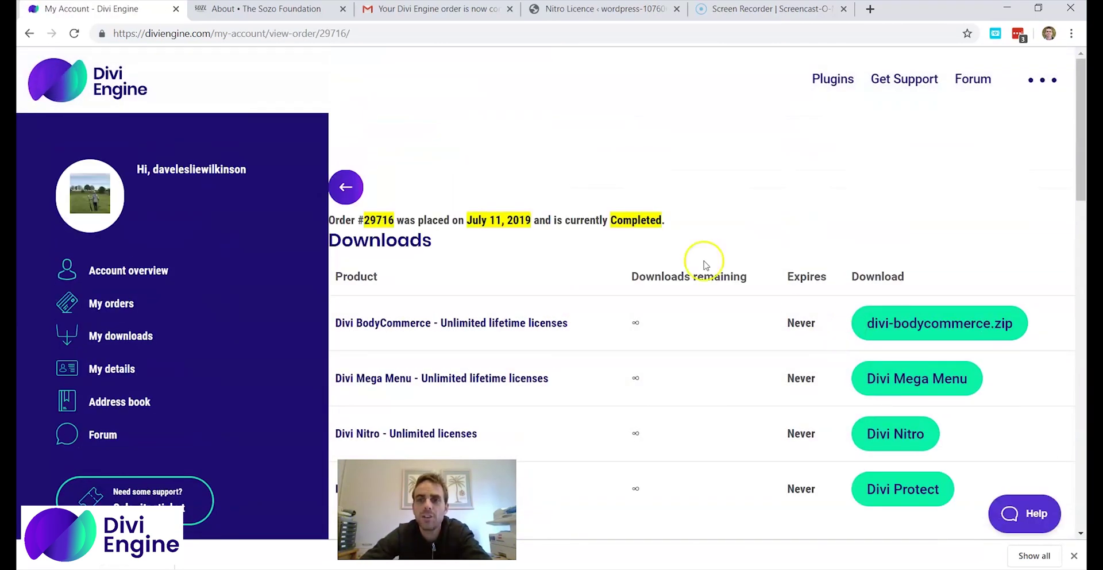
left_click(345, 186)
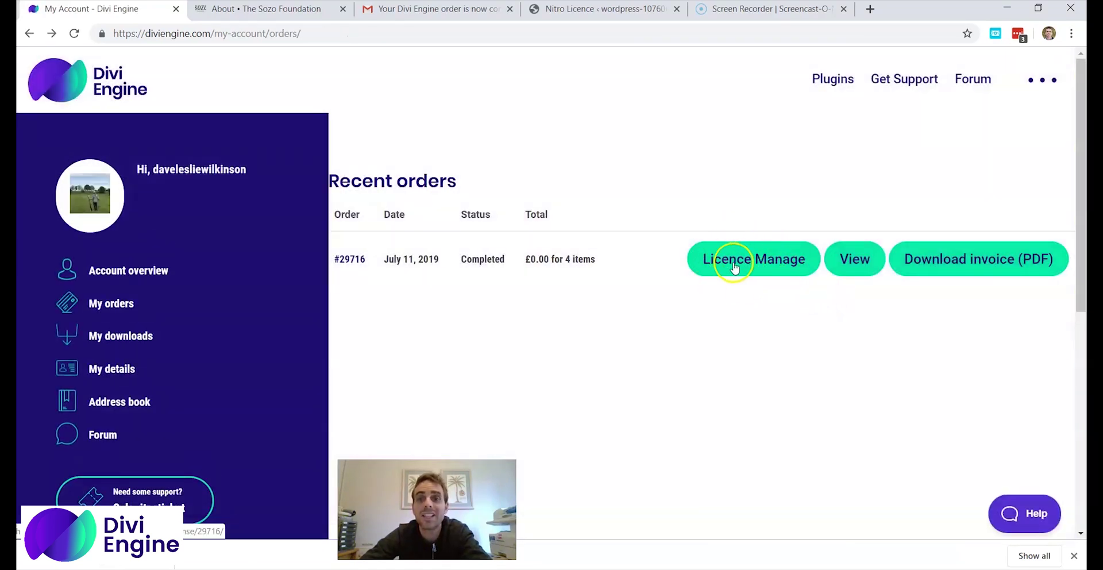
left_click(744, 260)
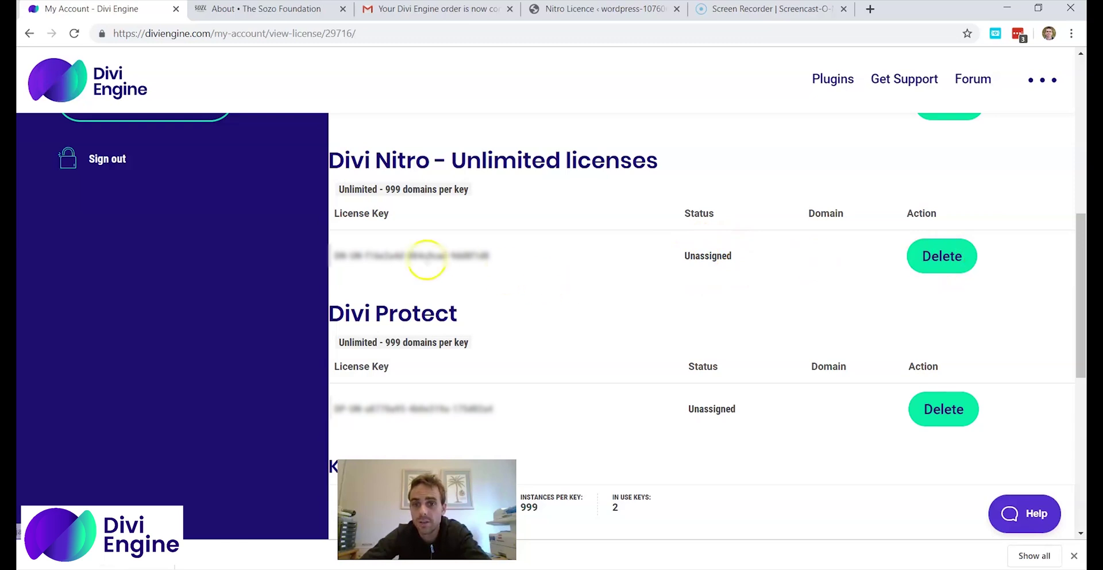
Step: Copy the license key listed under Divi Nitro - Unlimited licenses
left_click_drag(490, 254, 319, 252)
left_click(380, 255)
mouse_move(504, 254)
left_mouse_down()
mouse_move(325, 256)
mouse_move(504, 258)
left_mouse_up()
left_click(359, 253)
right_click(503, 256)
left_click(506, 263)
Step: Return to the Divi Nitro Software License page in WordPress, paste the copied key as the License Key and save it
left_click(579, 8)
left_click(171, 205)
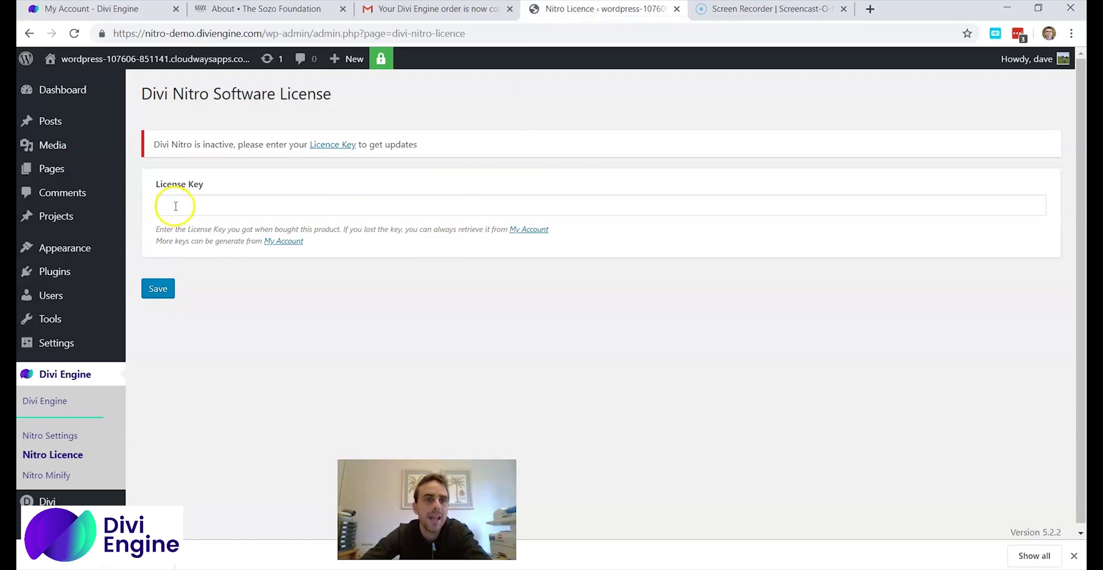
right_click(172, 205)
left_click(230, 313)
left_click(164, 290)
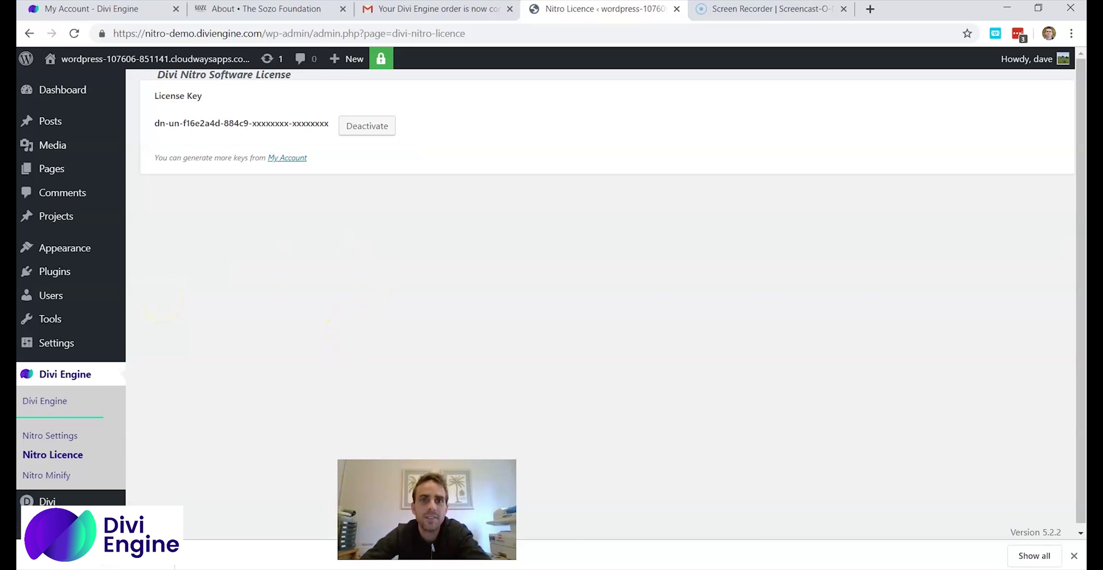
Step: Reload the Divi Engine account's licence page and check the status and domain assigned to the Divi Nitro key
left_click(127, 9)
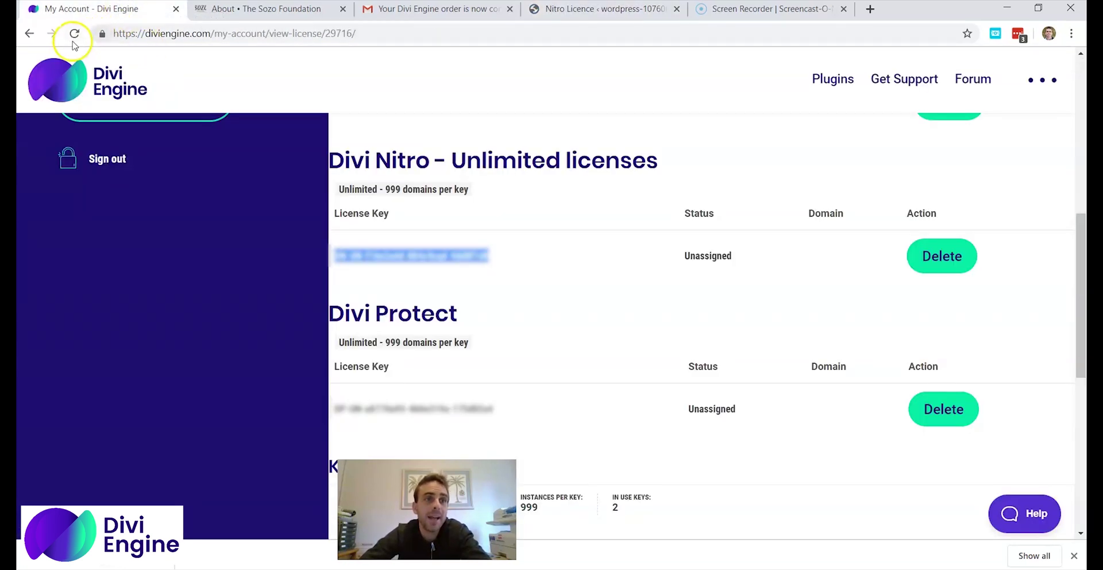
left_click(74, 33)
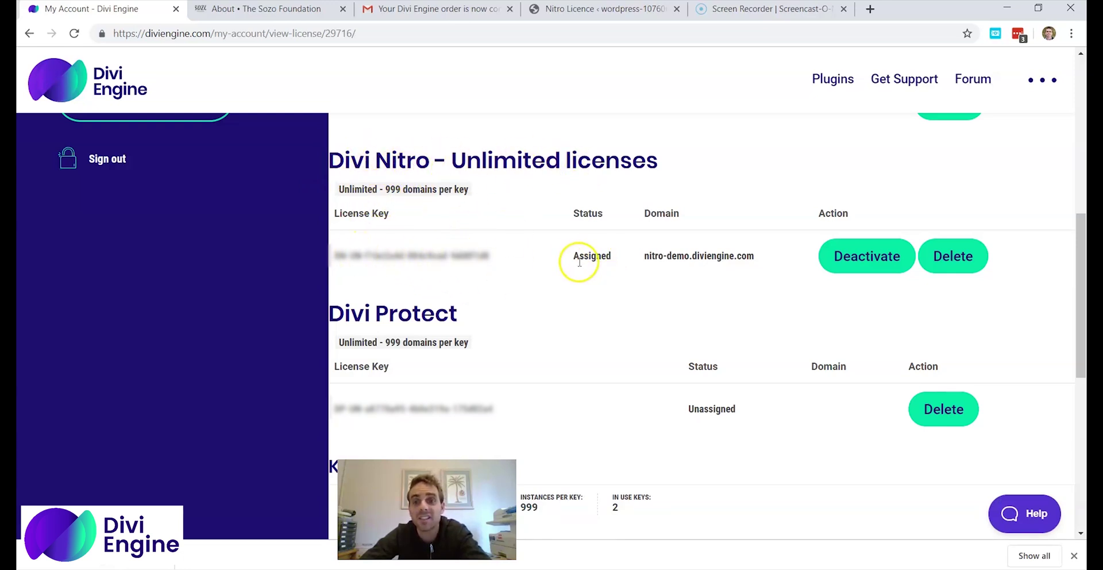
left_click_drag(754, 249, 661, 249)
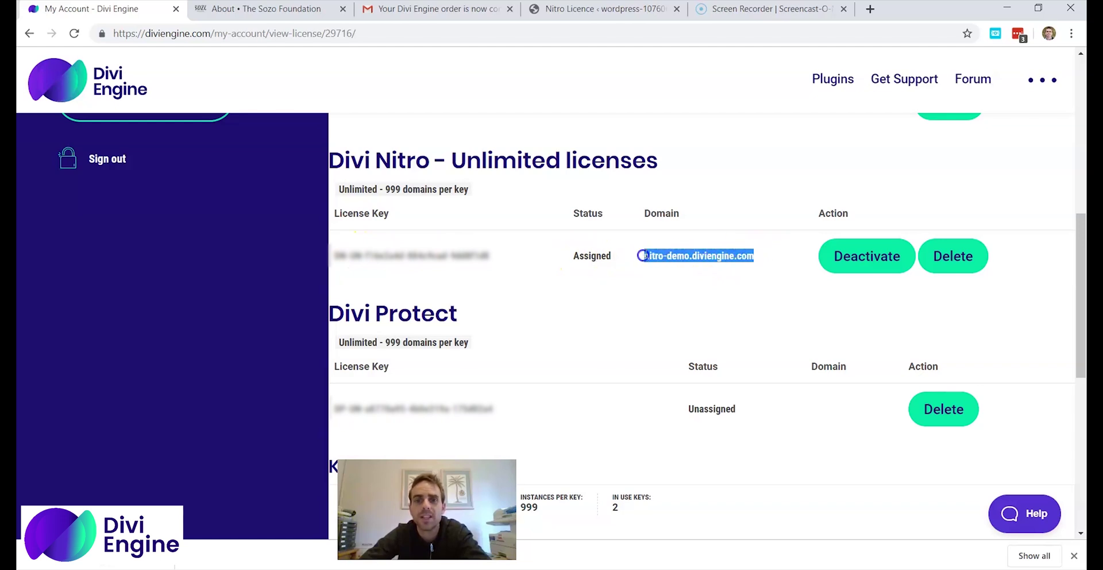
Step: Open the Installed Plugins list in WordPress, check the Divi Engine account's licence page again and return to the plugins list
left_click(603, 9)
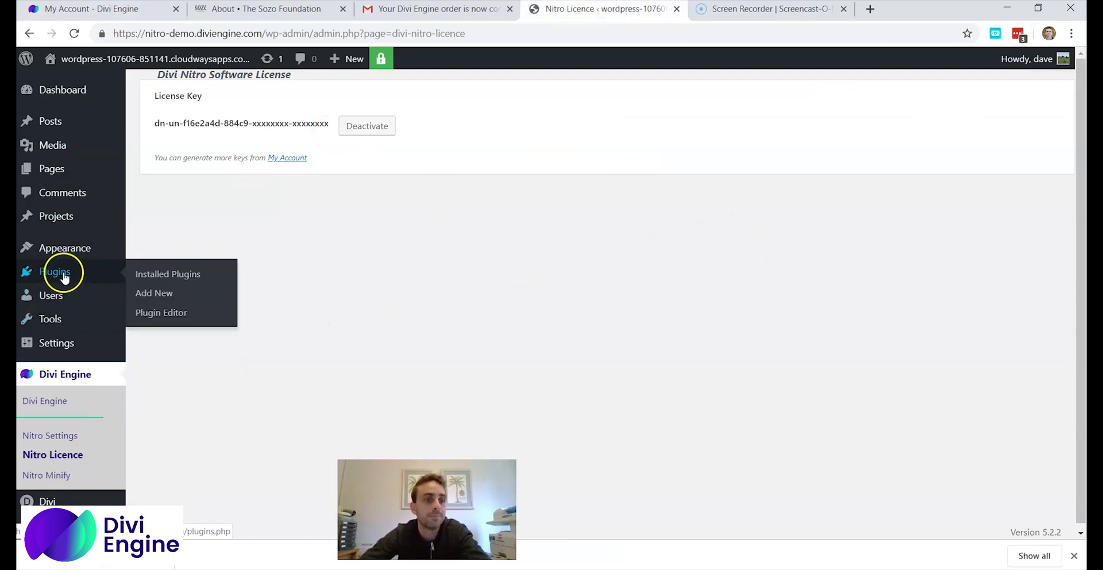
left_click(65, 277)
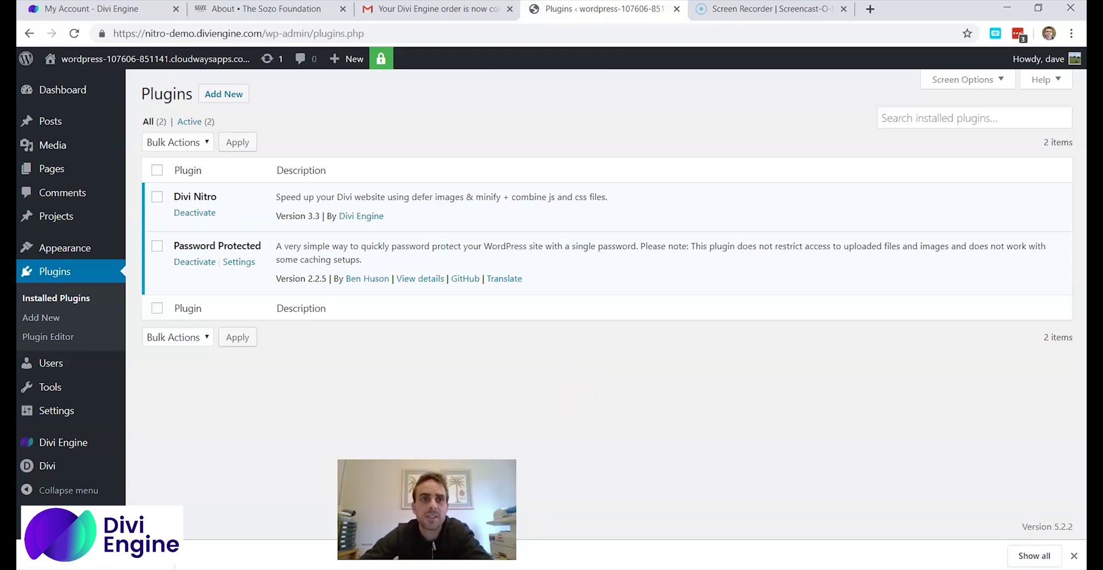
left_click(87, 8)
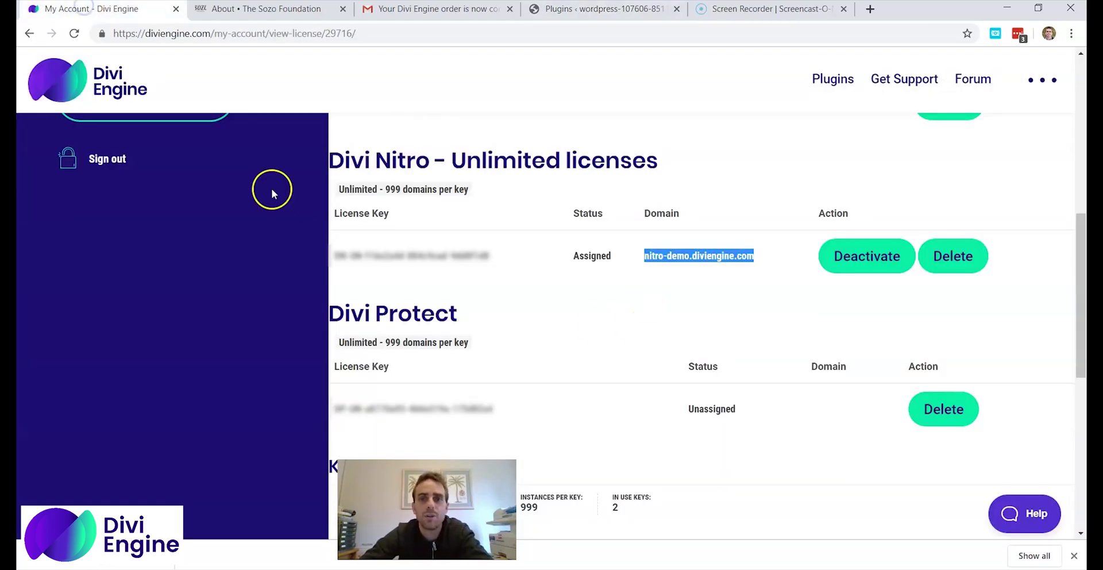
left_click(603, 9)
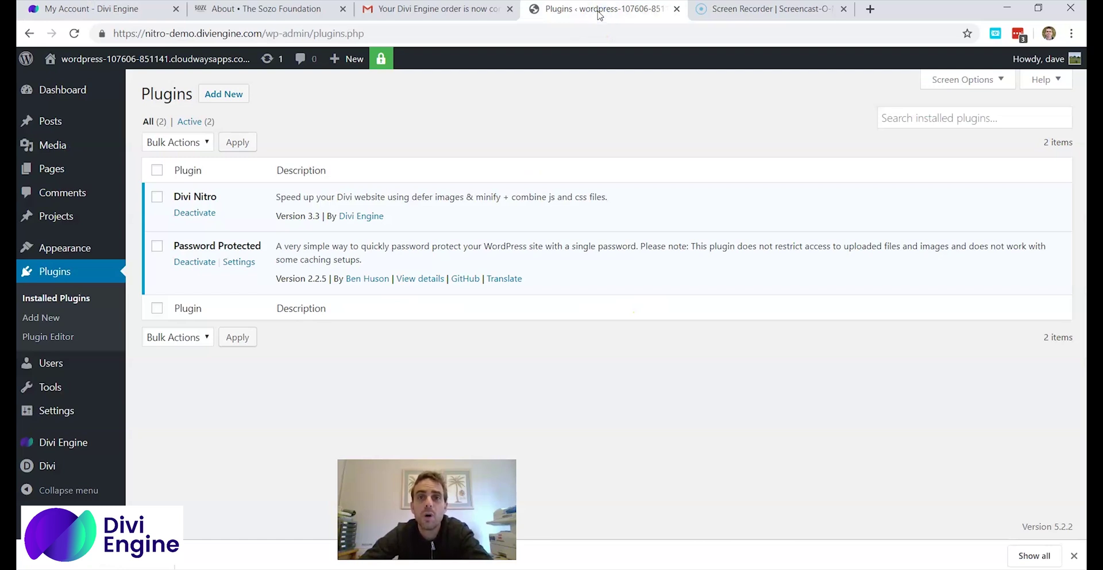